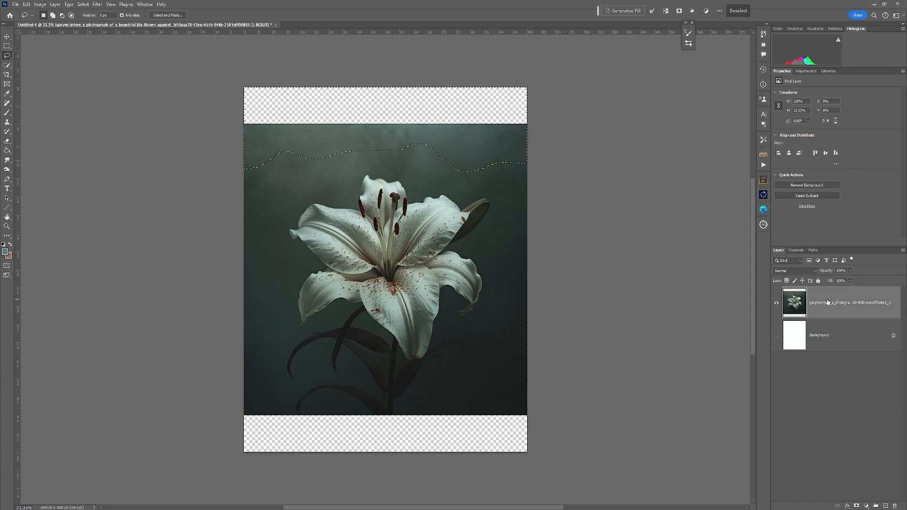
- Fill the selected area above the flower with Generative Fill without a prompt and choose the third variation
{"action": "left_click", "coordinate": [616, 12]}
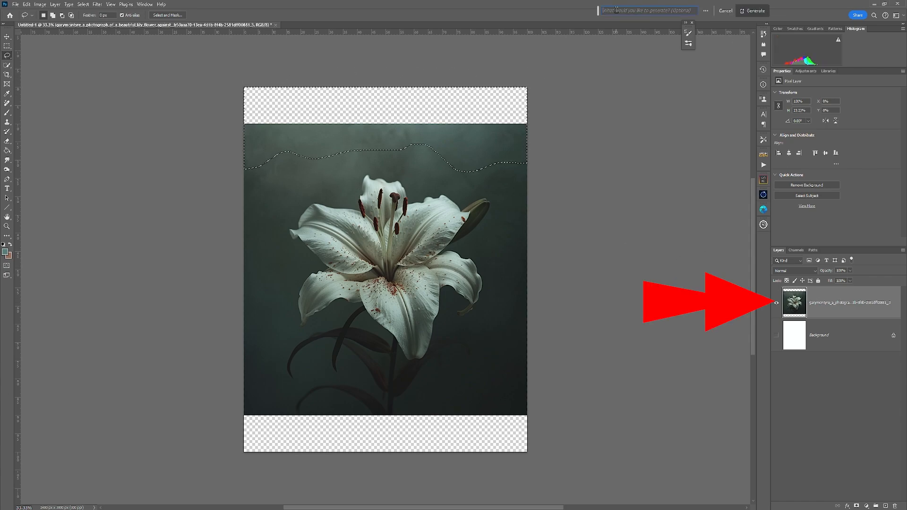
{"action": "left_click", "coordinate": [730, 11]}
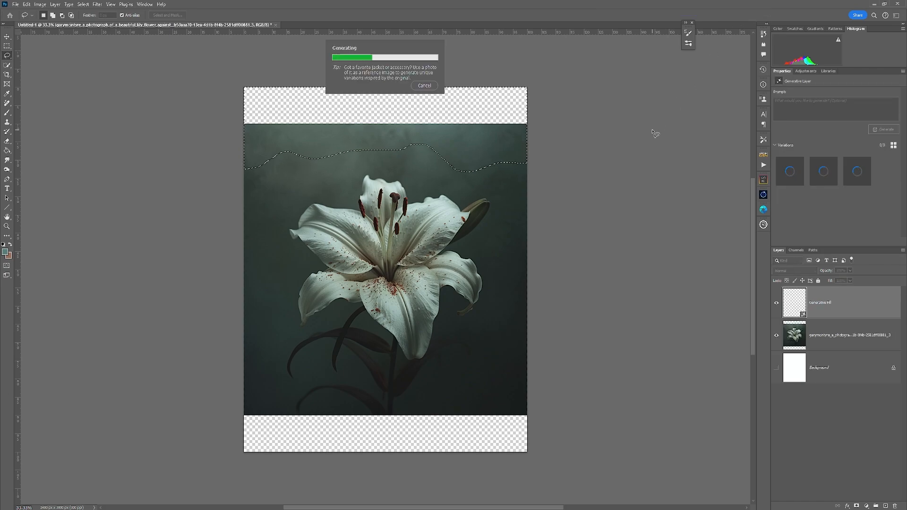
{"action": "left_click", "coordinate": [818, 177]}
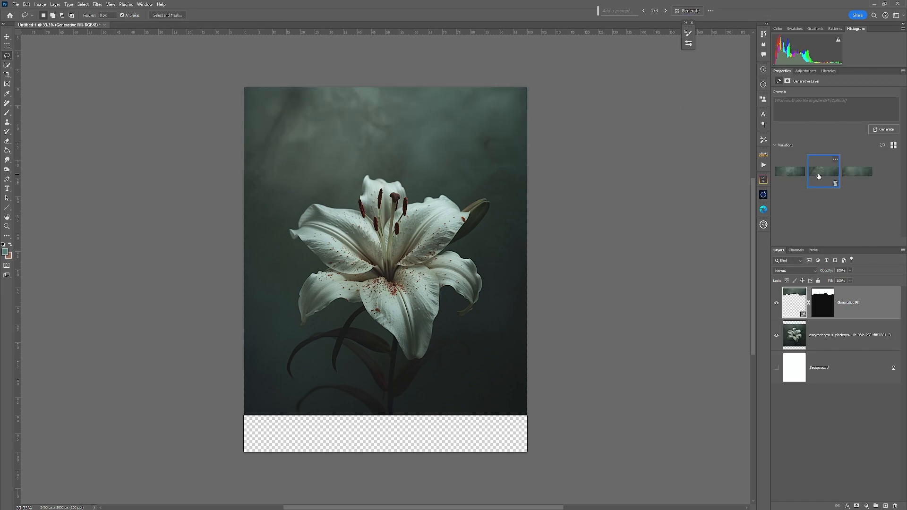
{"action": "left_click", "coordinate": [858, 177]}
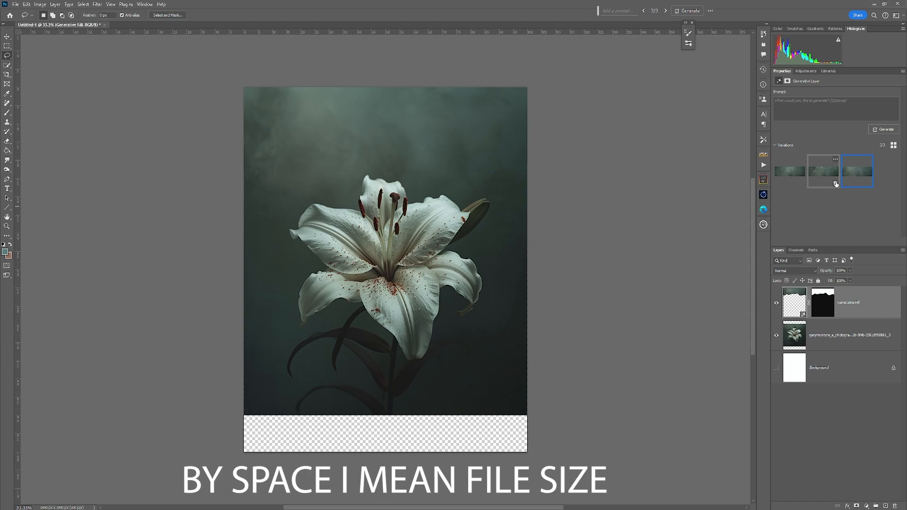
- Delete the two unused variations of the upper fill and merge the generated upper and lower fill layers down into the flower layer
{"action": "left_click", "coordinate": [835, 183]}
{"action": "left_click", "coordinate": [802, 183]}
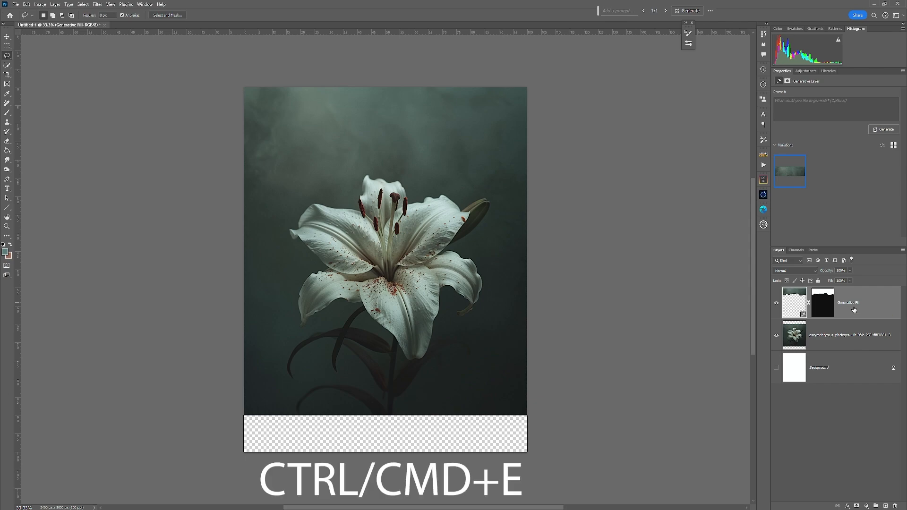
{"action": "key", "text": "ctrl+e"}
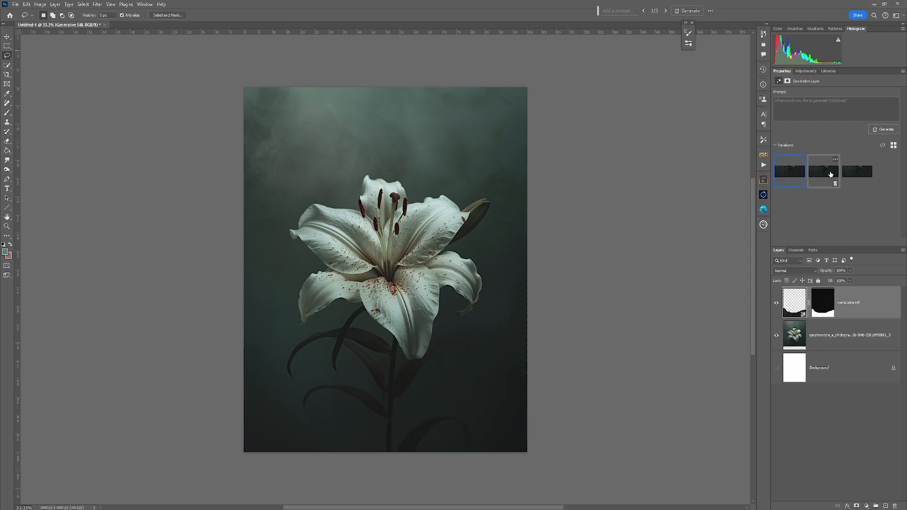
{"action": "key", "text": "ctrl+e"}
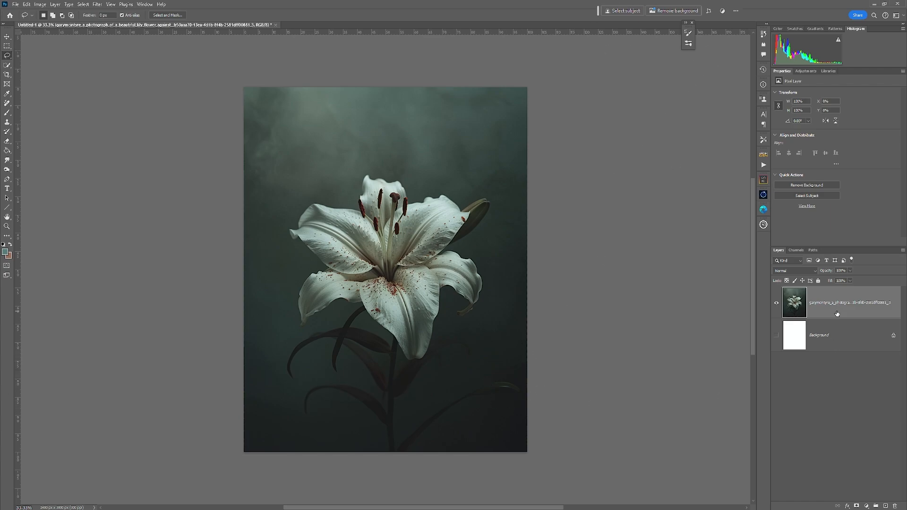
- Duplicate the merged flower layer and open the Path Blur filter on the copy
{"action": "key", "text": "ctrl+j"}
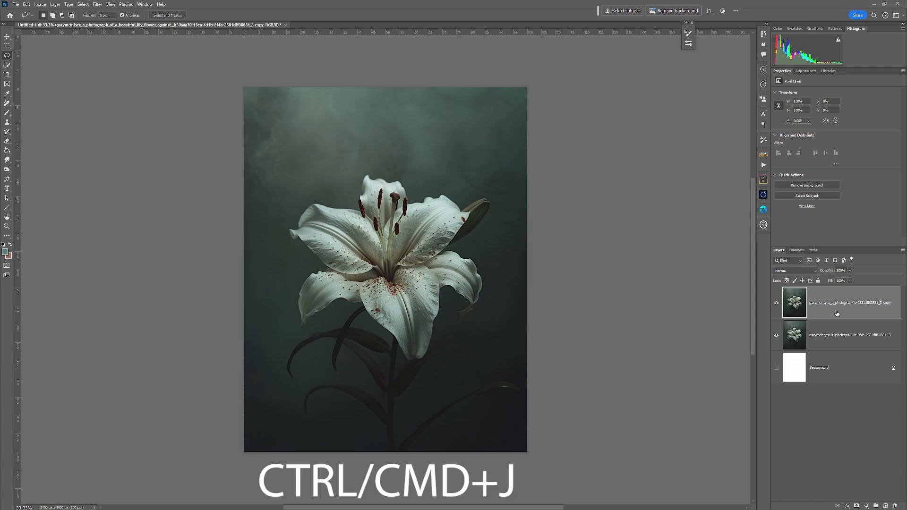
{"action": "left_click", "coordinate": [97, 5]}
{"action": "mouse_move", "coordinate": [156, 100]}
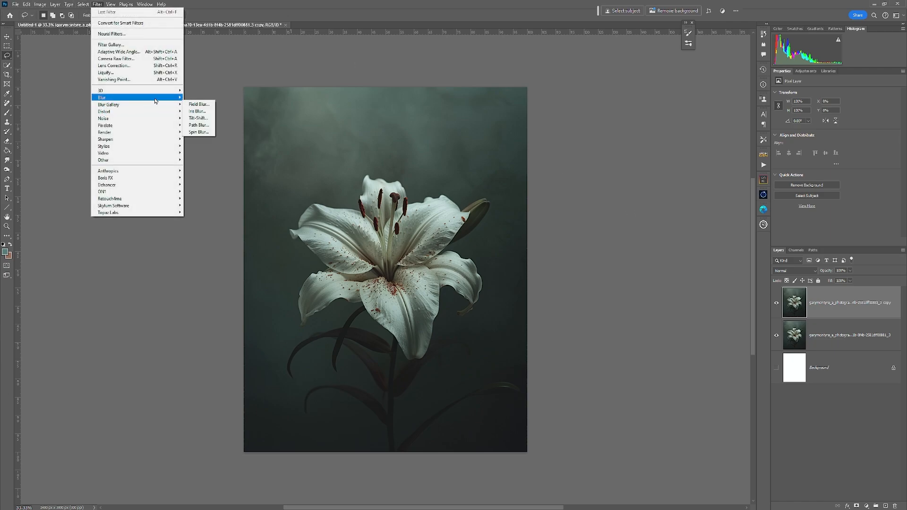
{"action": "left_click", "coordinate": [192, 125]}
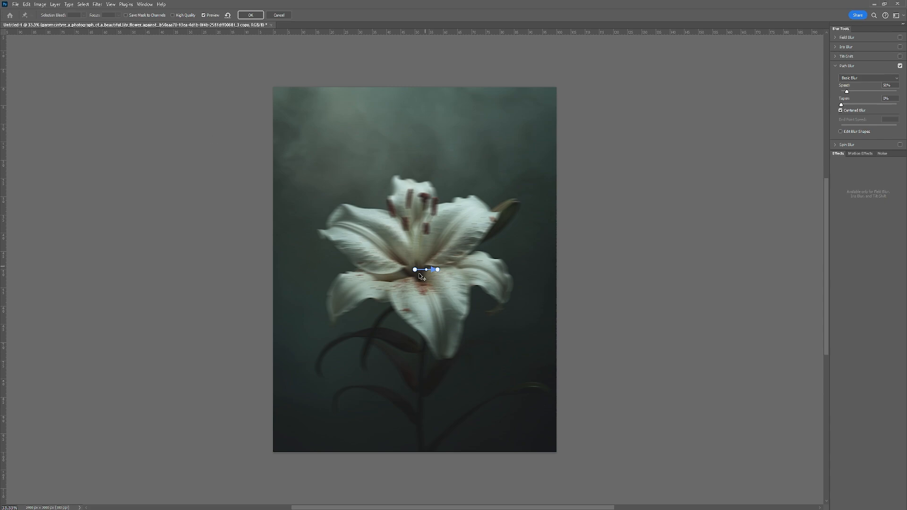
- Reshape the default blur path into a curve from the flower's centre down along the lowest petal
{"action": "left_click_drag", "start_coordinate": [416, 272], "coordinate": [419, 278]}
{"action": "left_click_drag", "start_coordinate": [438, 270], "coordinate": [463, 422]}
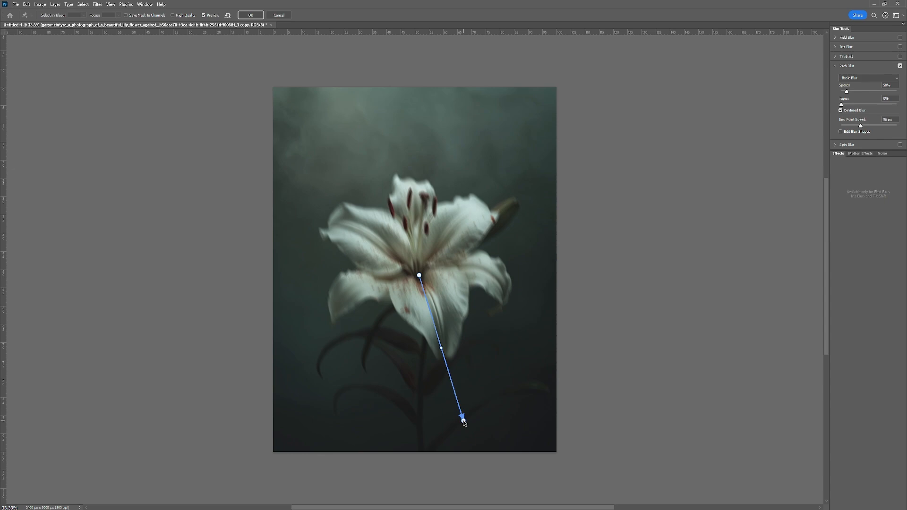
{"action": "left_click_drag", "start_coordinate": [441, 348], "coordinate": [436, 310]}
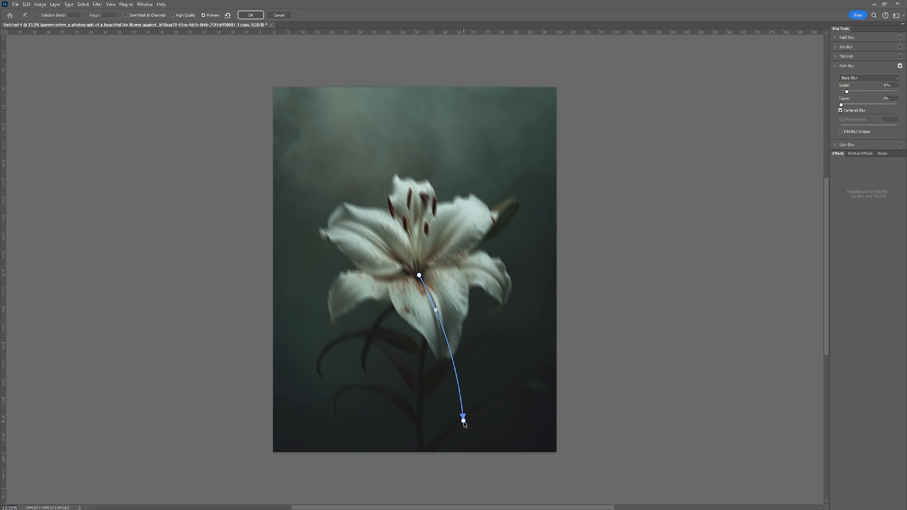
{"action": "left_click_drag", "start_coordinate": [463, 421], "coordinate": [442, 392]}
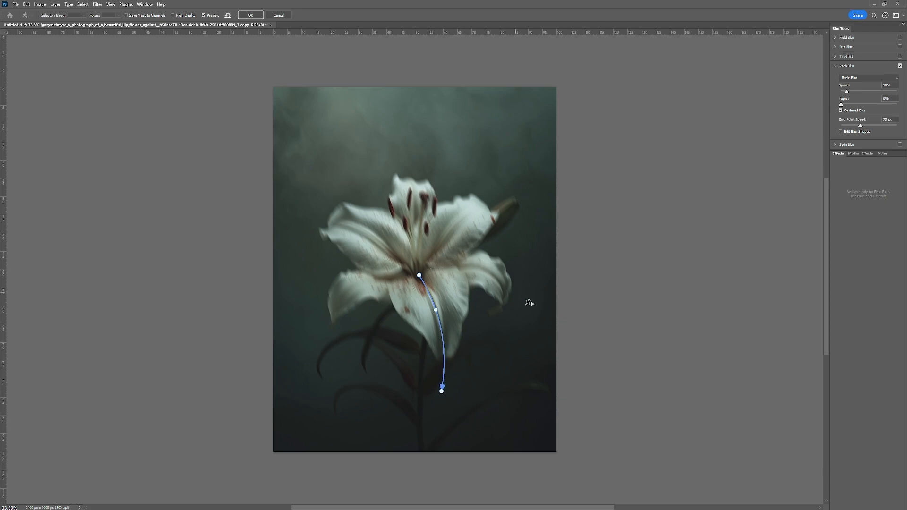
- Add a curved blur path from the flower's centre outward along the lower-right petal
{"action": "left_click", "coordinate": [426, 268]}
{"action": "double_click", "coordinate": [531, 322]}
{"action": "left_click_drag", "start_coordinate": [479, 294], "coordinate": [493, 278]}
{"action": "left_click_drag", "start_coordinate": [531, 321], "coordinate": [515, 319]}
{"action": "left_click_drag", "start_coordinate": [426, 268], "coordinate": [443, 267]}
- Add curved blur paths from the flower's centre along the upper-left and upper-right petals
{"action": "left_click", "coordinate": [408, 267]}
{"action": "double_click", "coordinate": [293, 199]}
{"action": "left_click_drag", "start_coordinate": [350, 233], "coordinate": [359, 228]}
{"action": "left_click", "coordinate": [429, 258]}
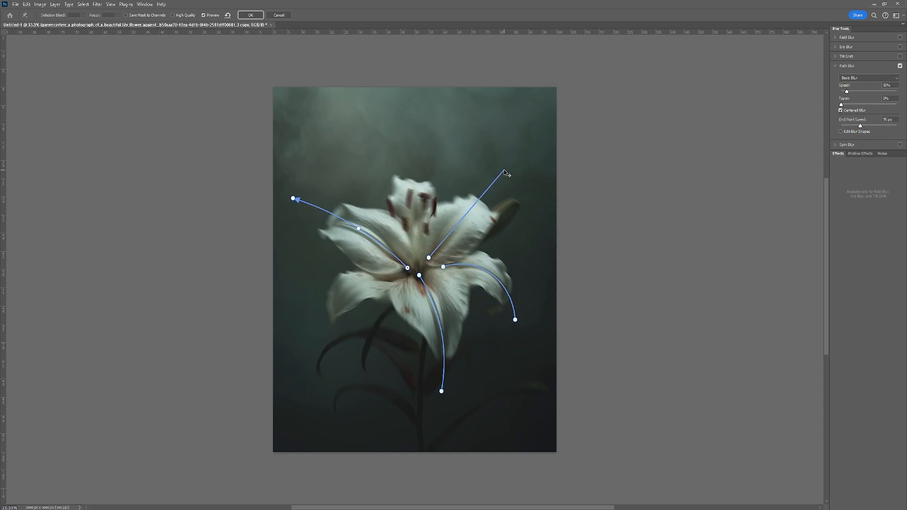
{"action": "double_click", "coordinate": [504, 170]}
{"action": "left_click_drag", "start_coordinate": [466, 214], "coordinate": [459, 211]}
- Add a curved blur path from the flower's centre around the lower-left petal
{"action": "left_click", "coordinate": [405, 274]}
{"action": "double_click", "coordinate": [300, 335]}
{"action": "left_click_drag", "start_coordinate": [353, 304], "coordinate": [353, 285]}
{"action": "left_click_drag", "start_coordinate": [299, 335], "coordinate": [318, 353]}
- Add three blur paths rising from the flower's centre along the stamens and the top petal
{"action": "left_click", "coordinate": [418, 252]}
{"action": "double_click", "coordinate": [430, 151]}
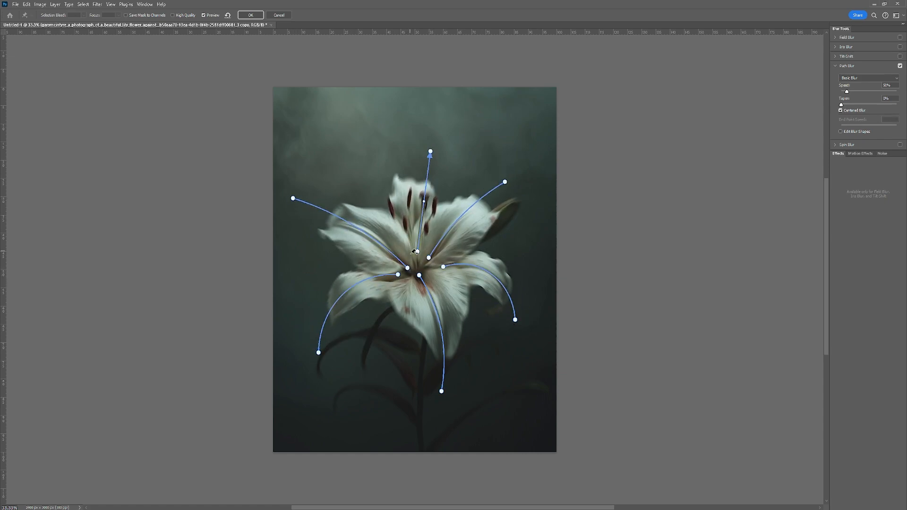
{"action": "left_click", "coordinate": [414, 245]}
{"action": "double_click", "coordinate": [415, 165]}
{"action": "left_click_drag", "start_coordinate": [414, 206], "coordinate": [393, 218]}
{"action": "left_click", "coordinate": [407, 258]}
{"action": "double_click", "coordinate": [383, 179]}
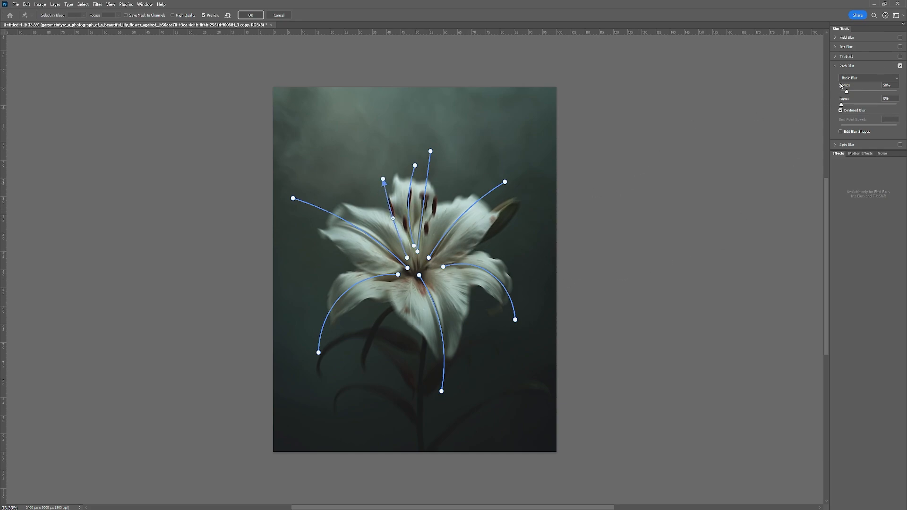
- Set the path blur speed to 239% with a slight taper and apply the blur
{"action": "left_click_drag", "start_coordinate": [848, 92], "coordinate": [868, 92]}
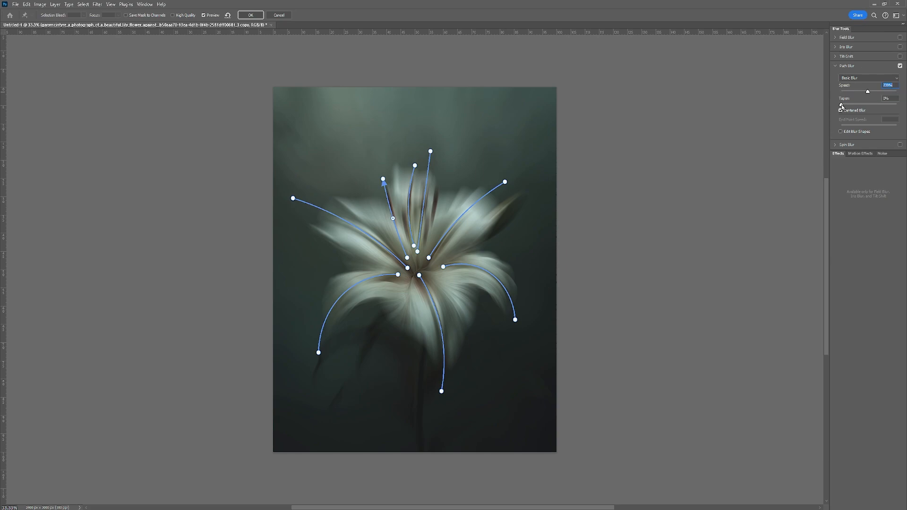
{"action": "left_click_drag", "start_coordinate": [842, 106], "coordinate": [885, 106]}
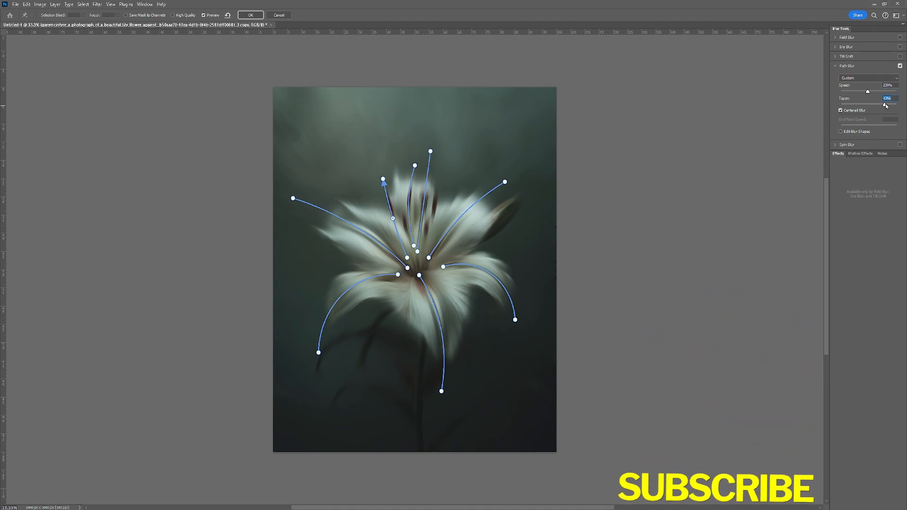
{"action": "left_click_drag", "start_coordinate": [885, 105], "coordinate": [850, 108]}
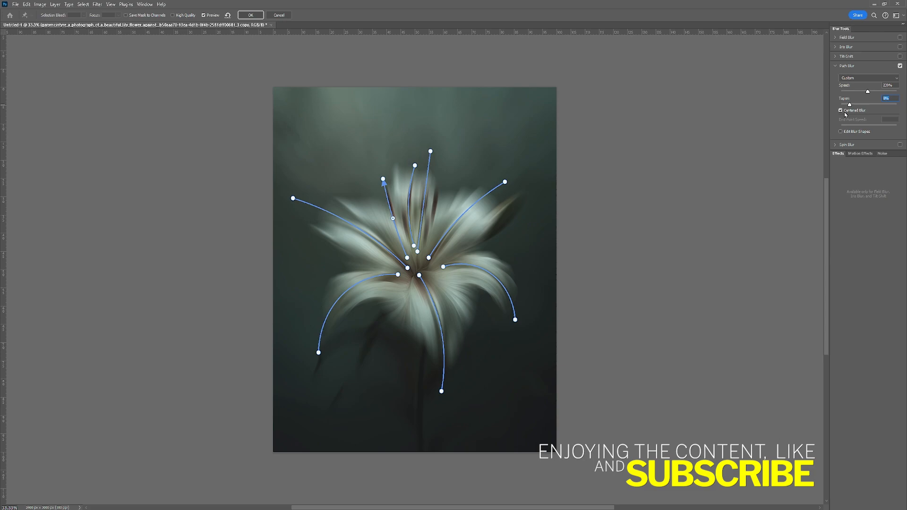
{"action": "left_click", "coordinate": [251, 15]}
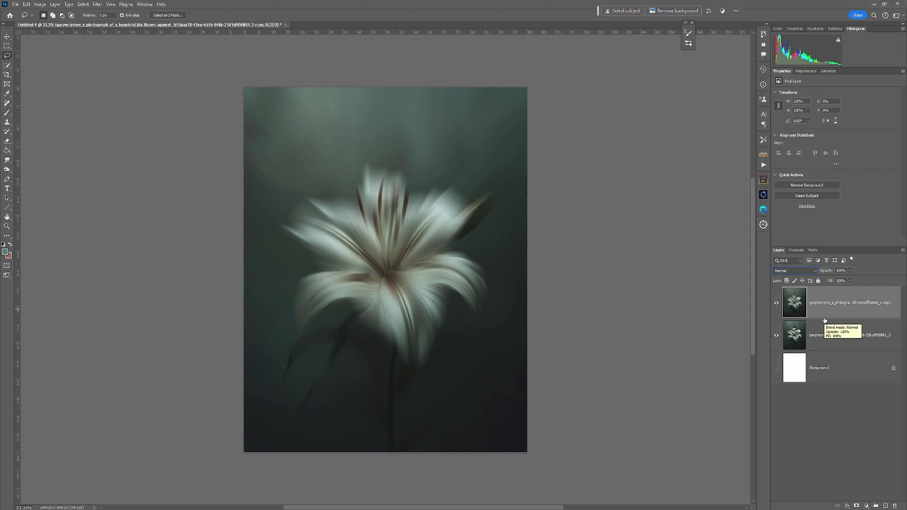
- Hide the blurred copy and duplicate the original sharp flower layer
{"action": "left_click", "coordinate": [828, 333]}
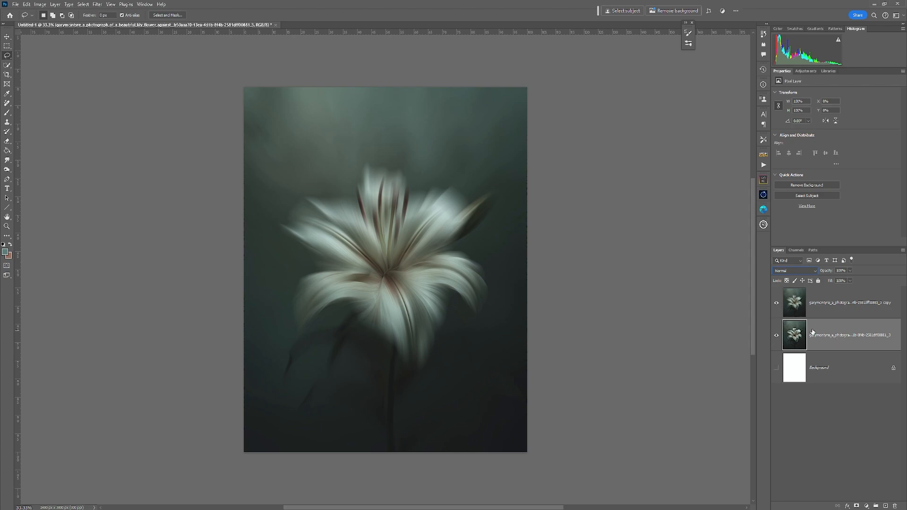
{"action": "left_click", "coordinate": [776, 305]}
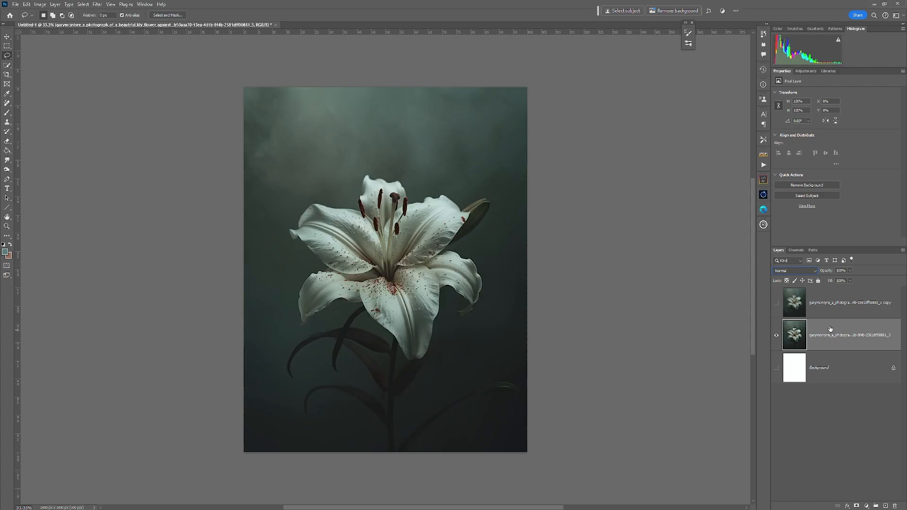
{"action": "key", "text": "ctrl+j"}
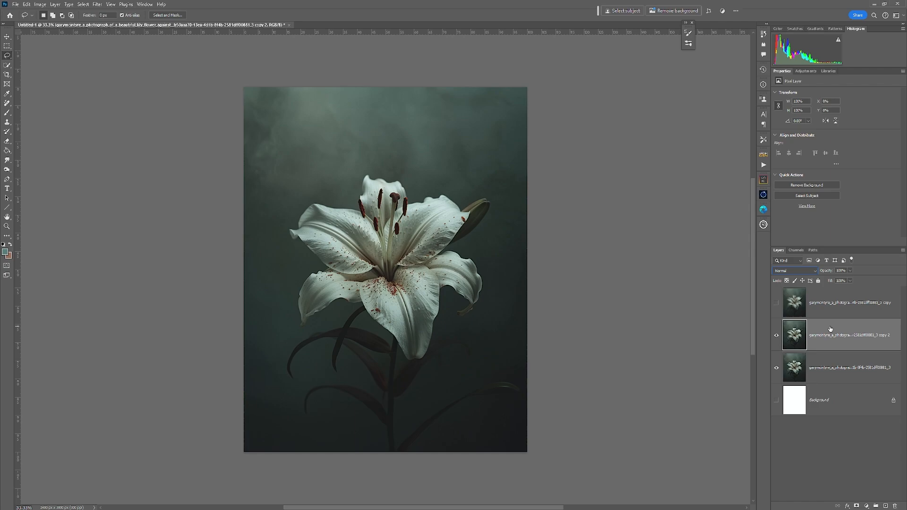
- Label the new duplicate layer green and move it to the top of the layer stack
{"action": "right_click", "coordinate": [779, 348]}
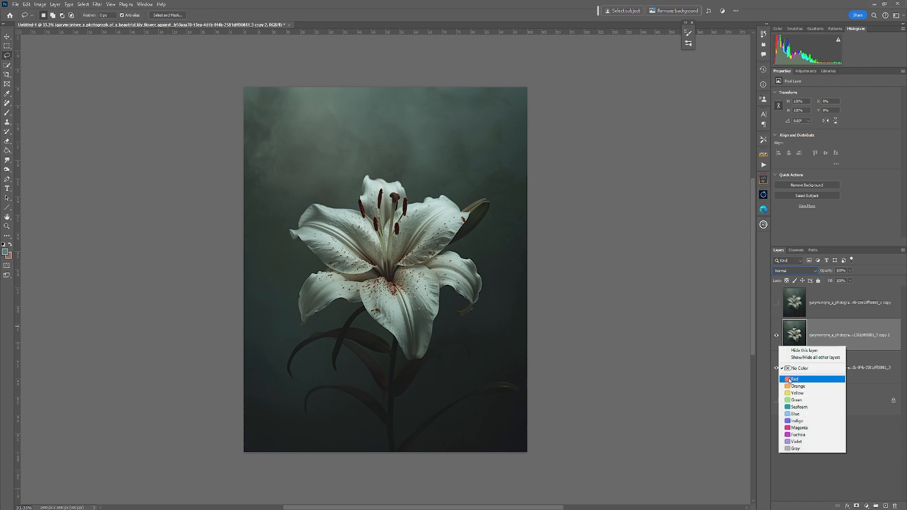
{"action": "left_click", "coordinate": [792, 401]}
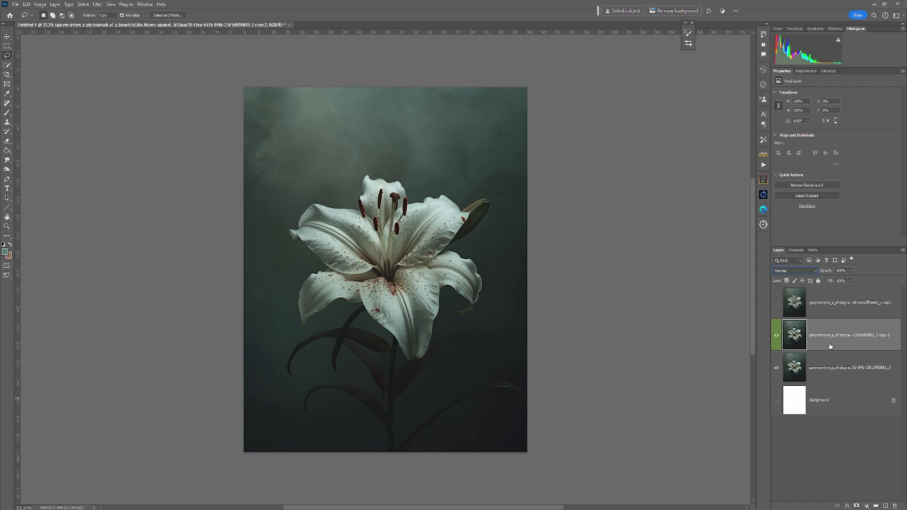
{"action": "left_click_drag", "start_coordinate": [830, 346], "coordinate": [830, 294]}
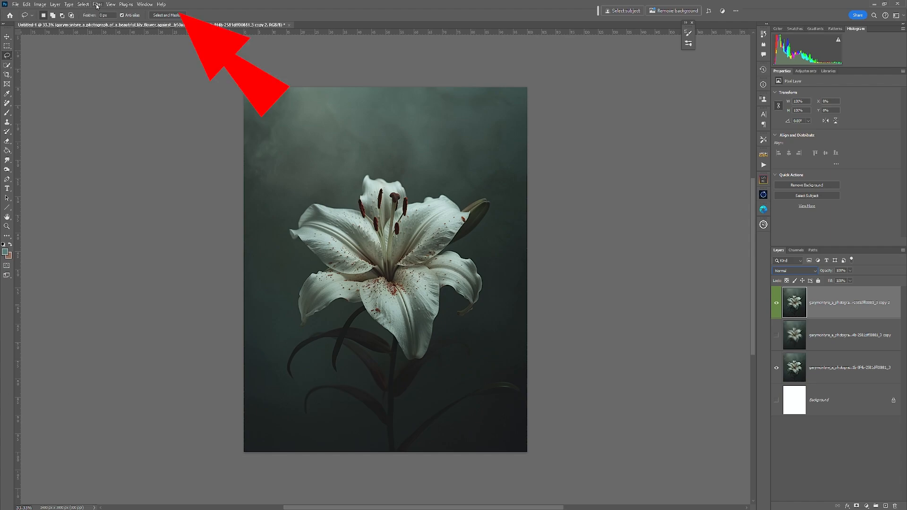
- Reapply the last Path Blur to the green-labelled layer and show the first blurred copy beneath it again
{"action": "left_click", "coordinate": [97, 5]}
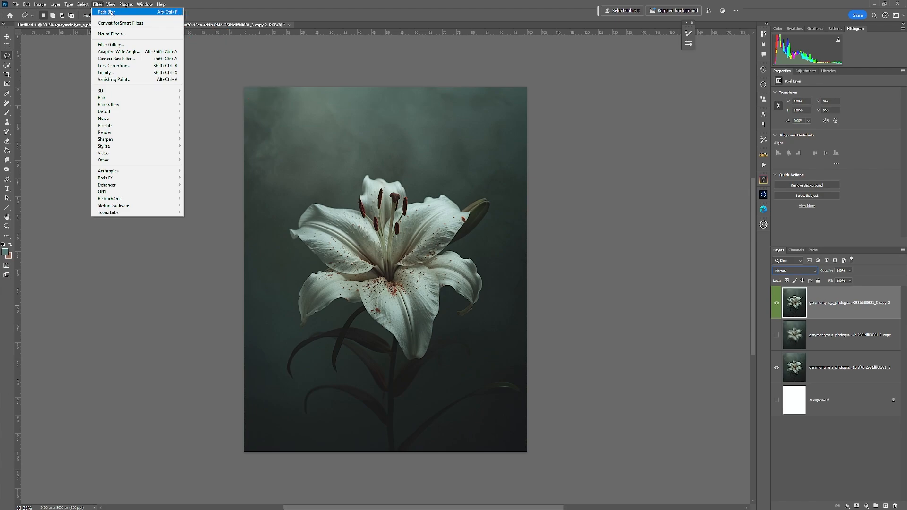
{"action": "mouse_move", "coordinate": [105, 98]}
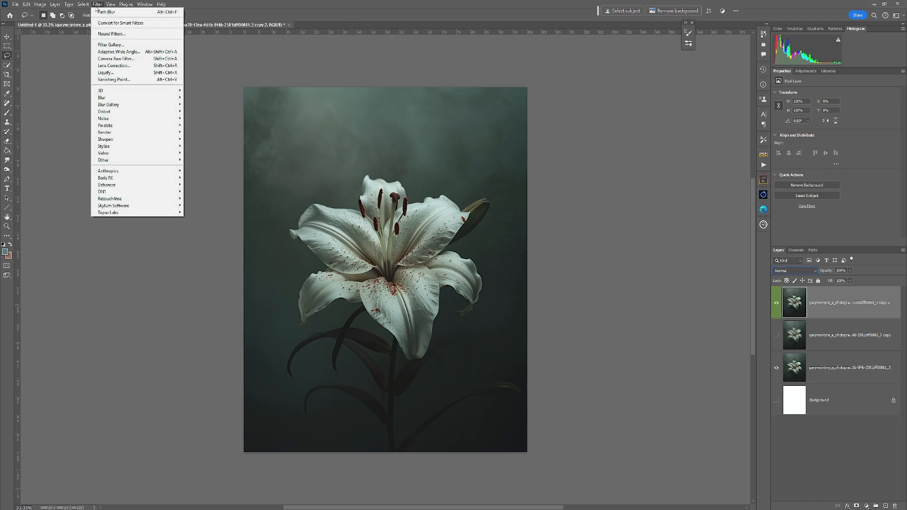
{"action": "left_click", "coordinate": [100, 13]}
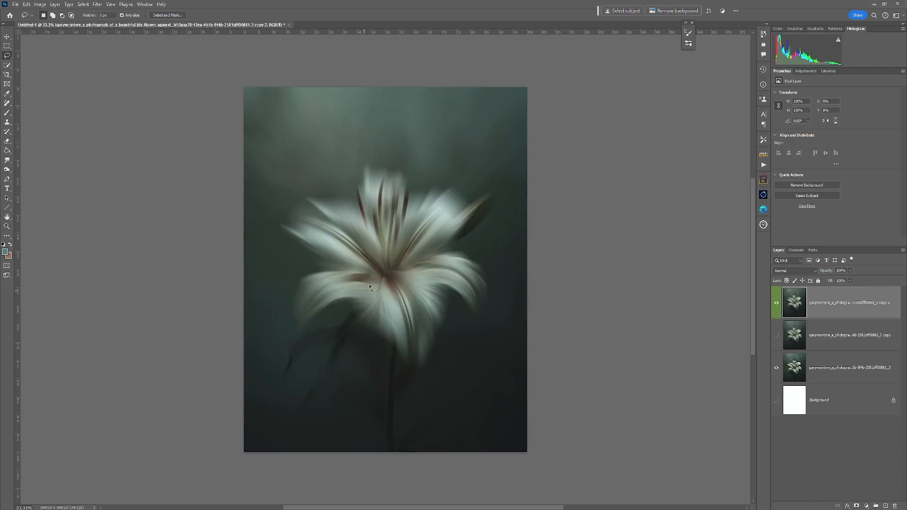
{"action": "left_click", "coordinate": [776, 303]}
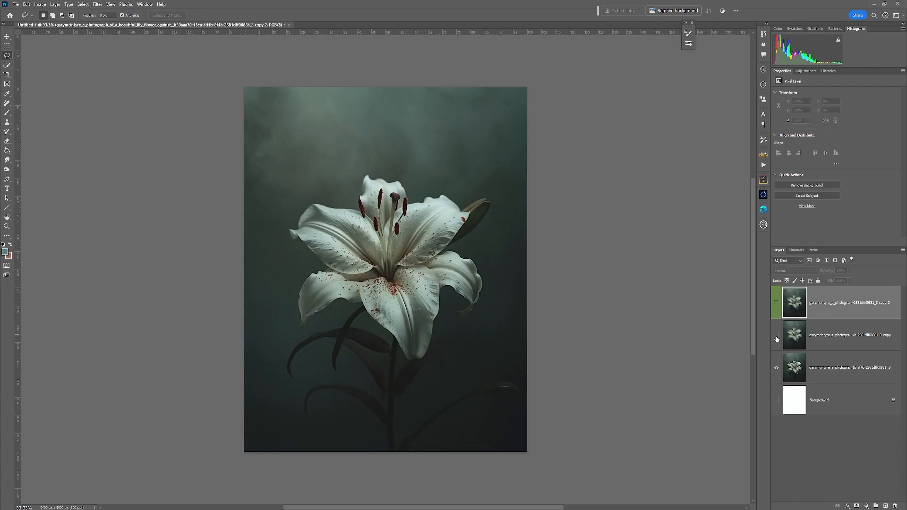
{"action": "left_click", "coordinate": [776, 336]}
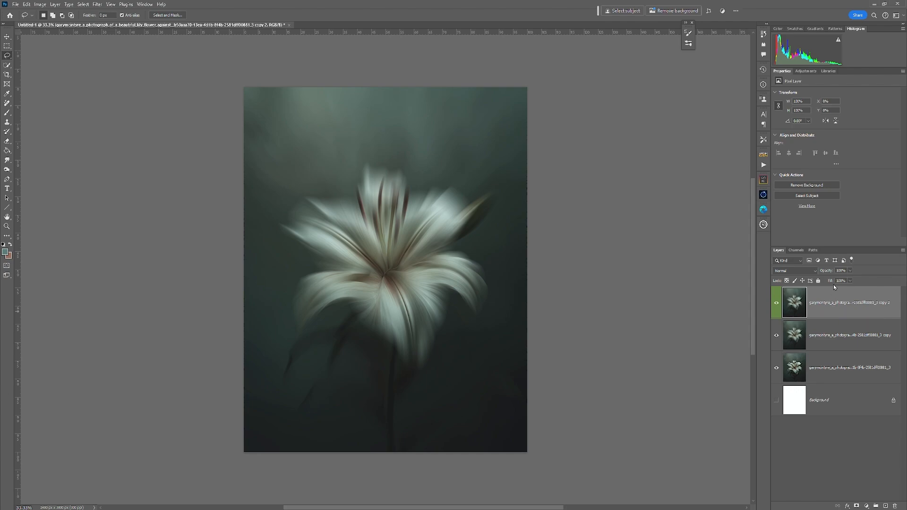
- Reduce the green-labelled layer's opacity to 52% and scale it up from its centre to about 121%
{"action": "left_click", "coordinate": [850, 273]}
{"action": "left_click_drag", "start_coordinate": [850, 280], "coordinate": [836, 282]}
{"action": "key", "text": "ctrl+t"}
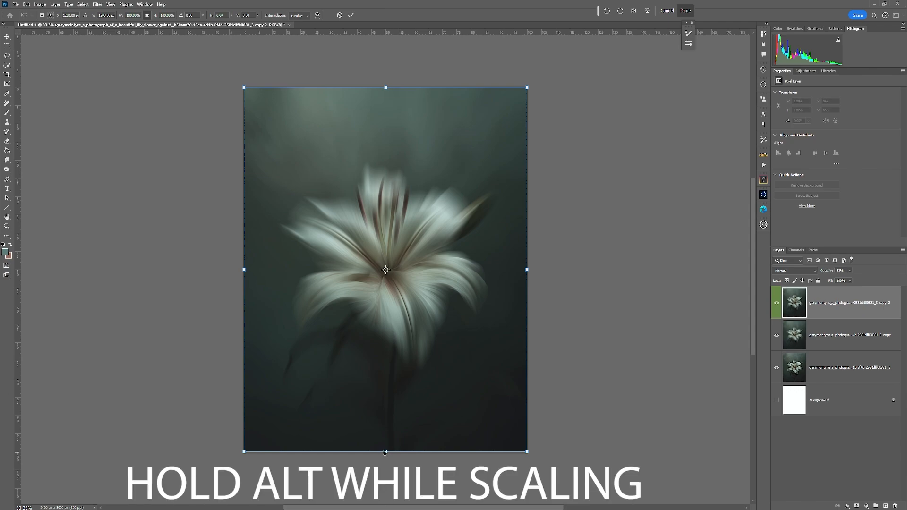
{"action": "left_click_drag", "start_coordinate": [385, 452], "coordinate": [386, 473]}
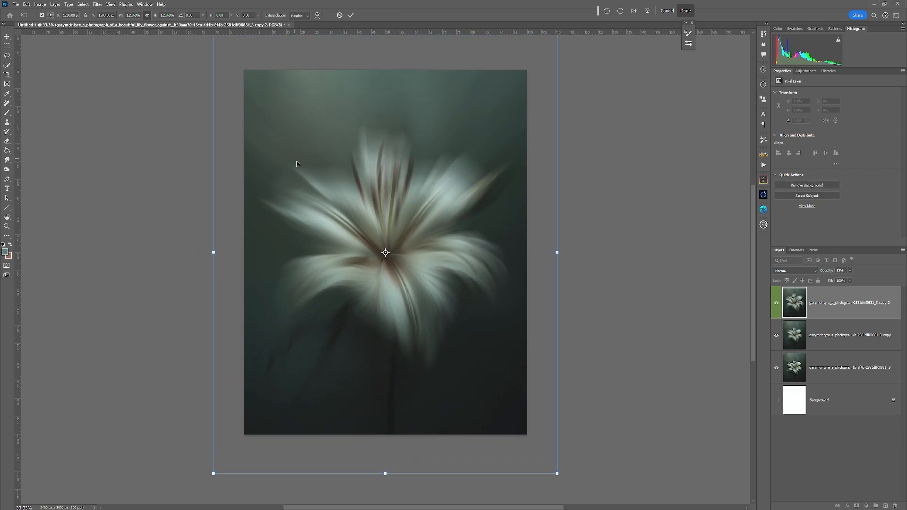
{"action": "key", "text": "Return"}
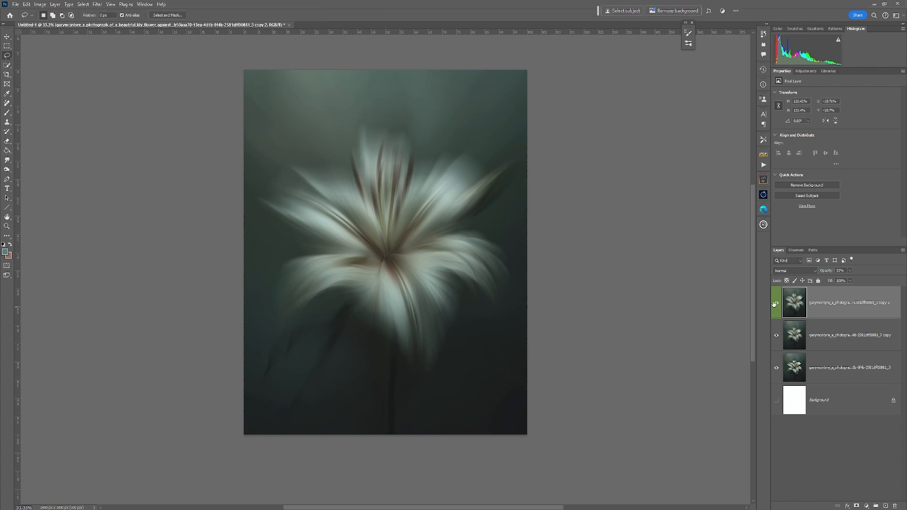
- Hide the green-labelled layer and scale the first blurred copy up from its centre to about 110.6%
{"action": "left_click", "coordinate": [777, 303]}
{"action": "left_click", "coordinate": [816, 340]}
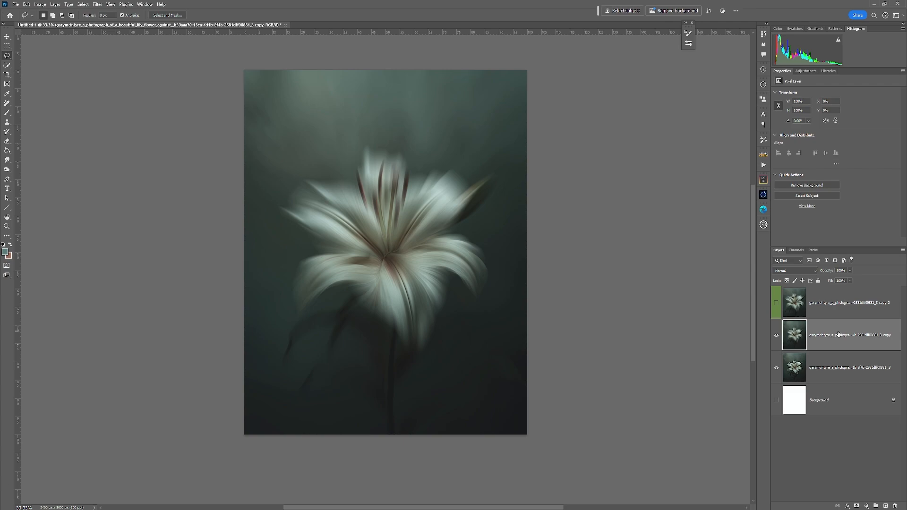
{"action": "key", "text": "ctrl+t"}
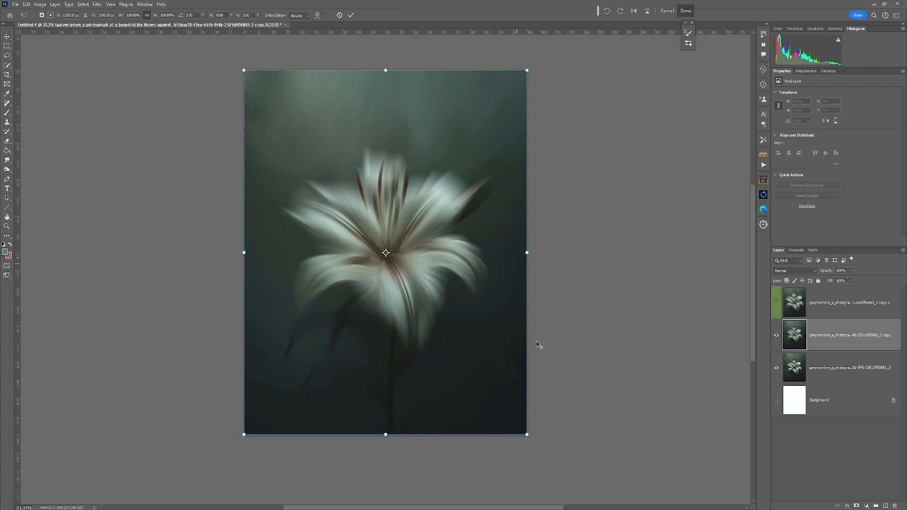
{"action": "left_click_drag", "start_coordinate": [527, 435], "coordinate": [544, 453]}
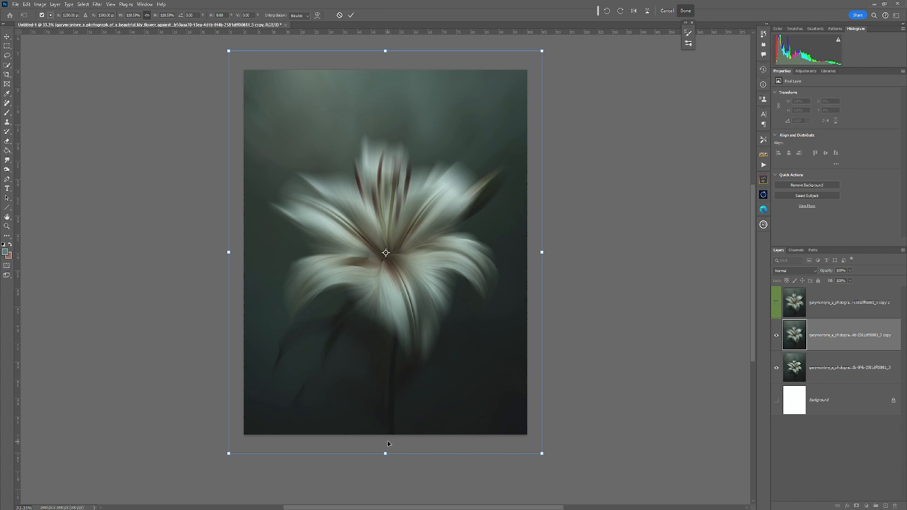
{"action": "left_click", "coordinate": [351, 15]}
- Compare the image with and without the enlarged blurred copy, and show the green-labelled layer again
{"action": "left_click", "coordinate": [776, 335]}
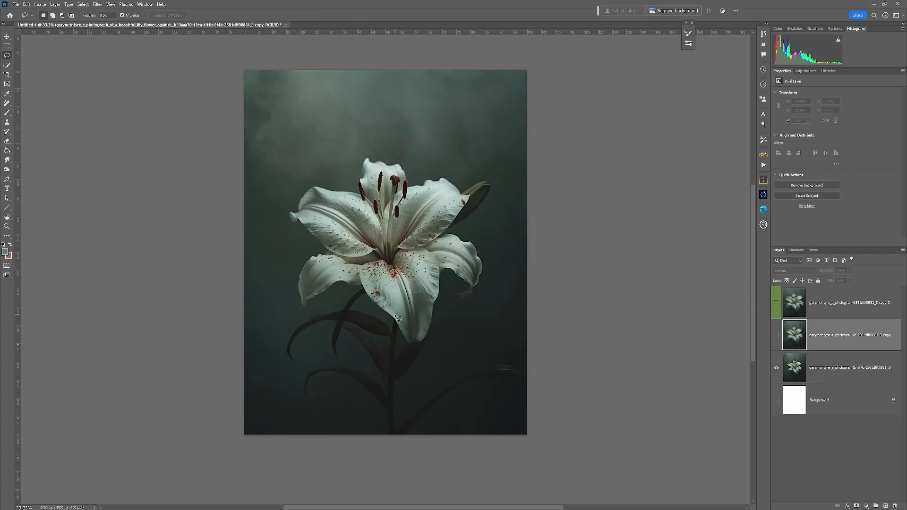
{"action": "left_click", "coordinate": [777, 336]}
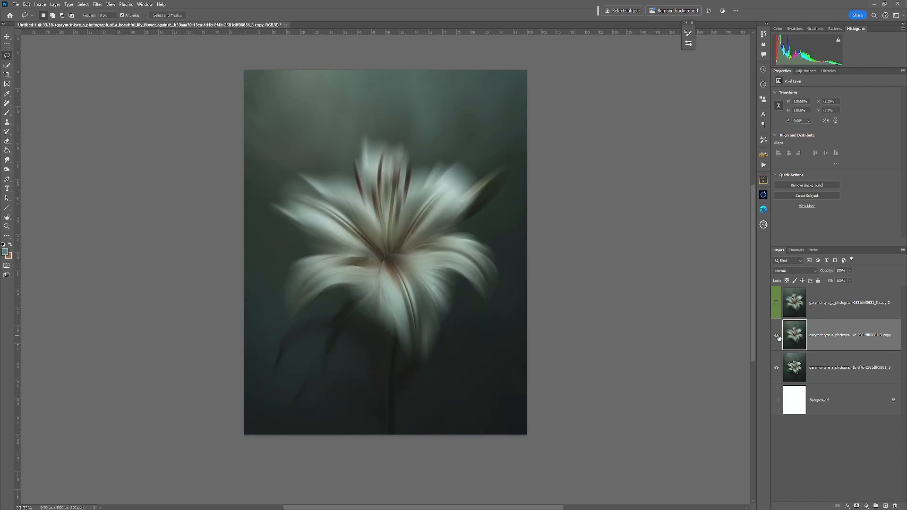
{"action": "left_click", "coordinate": [776, 304]}
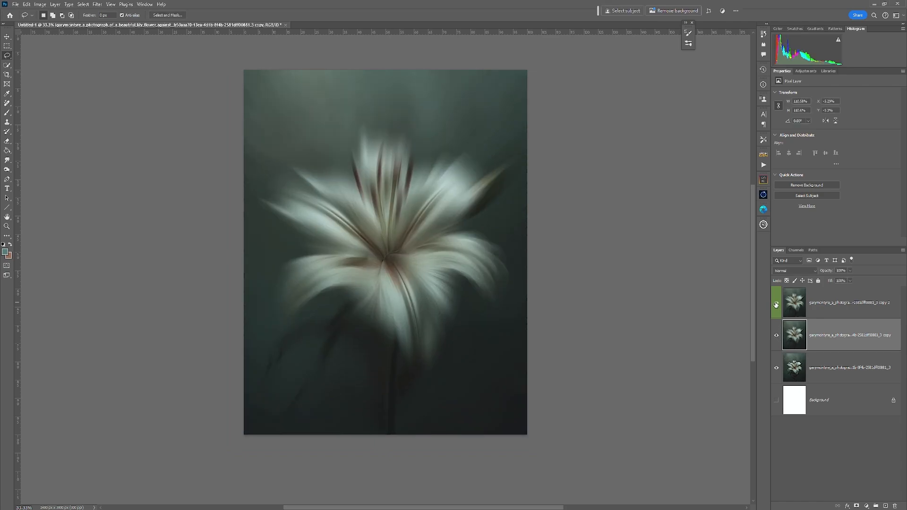
- Duplicate the original sharp flower layer, move the duplicate to the top of the stack and give it a black layer mask
{"action": "left_click", "coordinate": [839, 367]}
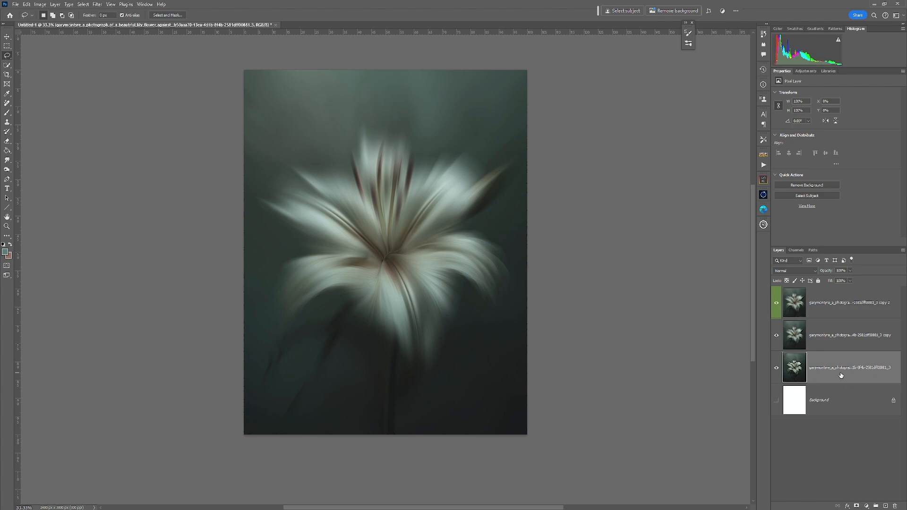
{"action": "key", "text": "ctrl+j"}
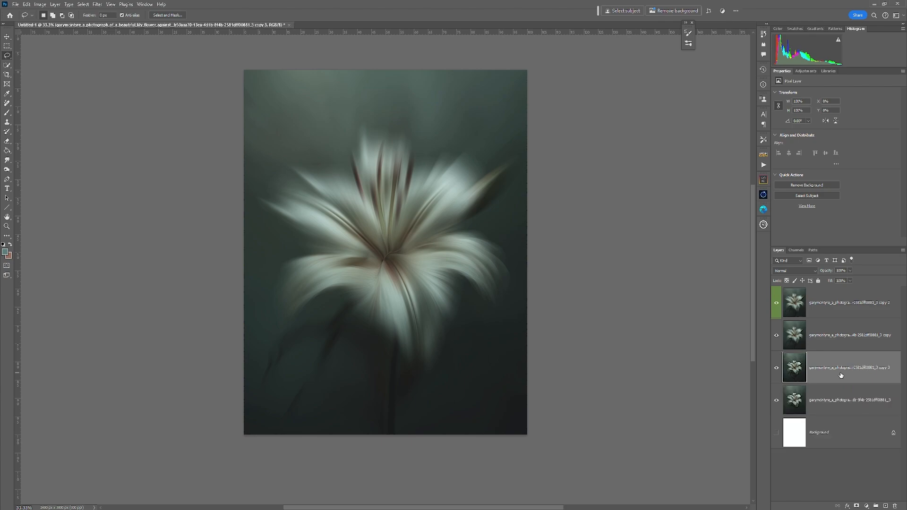
{"action": "left_click_drag", "start_coordinate": [841, 375], "coordinate": [831, 296]}
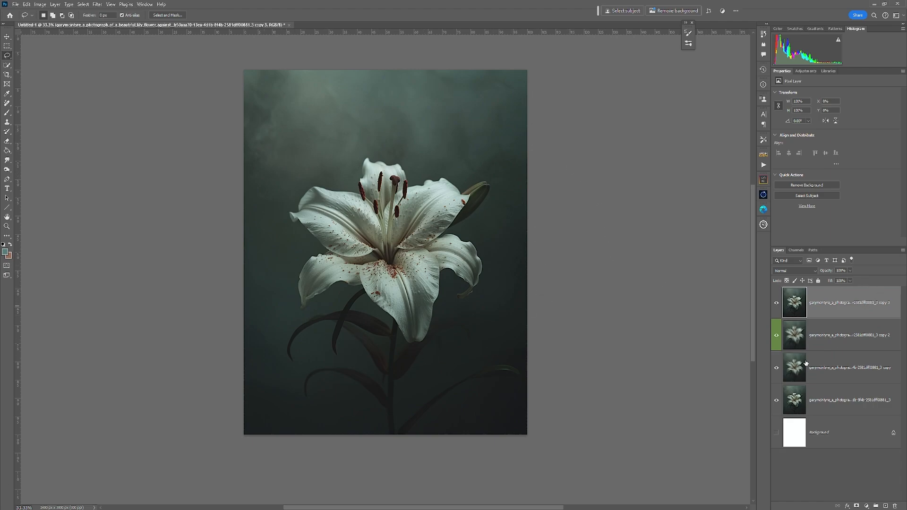
{"action": "left_click", "coordinate": [856, 506], "text": "alt"}
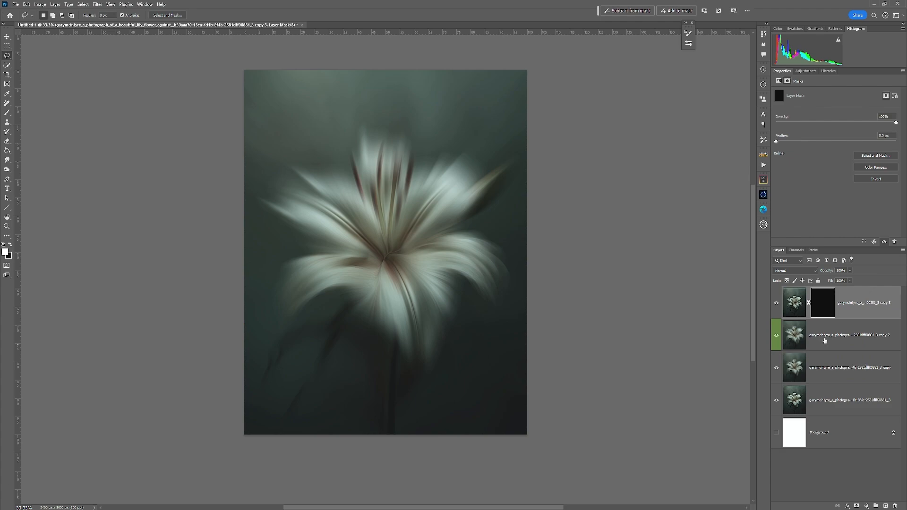
- Compare the image with and without the green-labelled layer, and set the first blurred copy's blend mode to Screen
{"action": "left_click", "coordinate": [777, 336]}
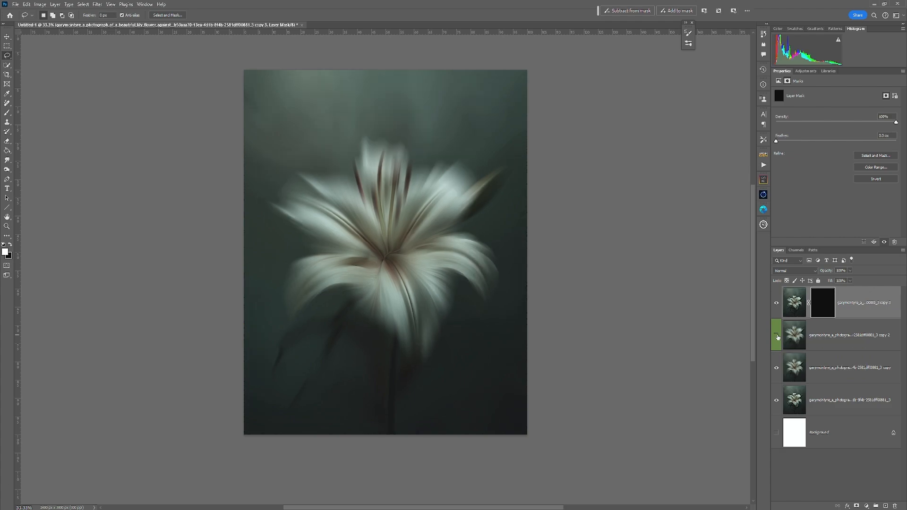
{"action": "left_click", "coordinate": [777, 335]}
{"action": "left_click", "coordinate": [777, 335]}
{"action": "left_click", "coordinate": [828, 370]}
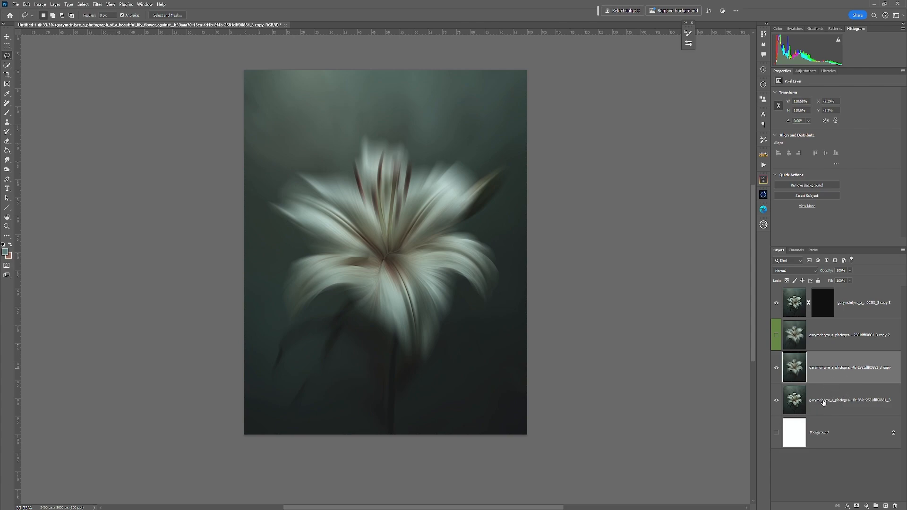
{"action": "left_click", "coordinate": [803, 271]}
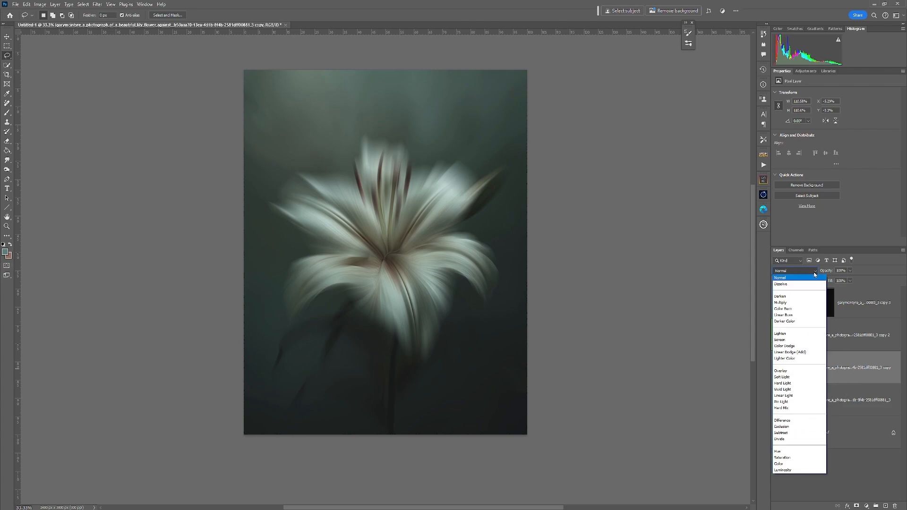
{"action": "left_click", "coordinate": [803, 339]}
- Try the Lighten blend mode at 100% opacity on the green-labelled layer
{"action": "left_click", "coordinate": [832, 341]}
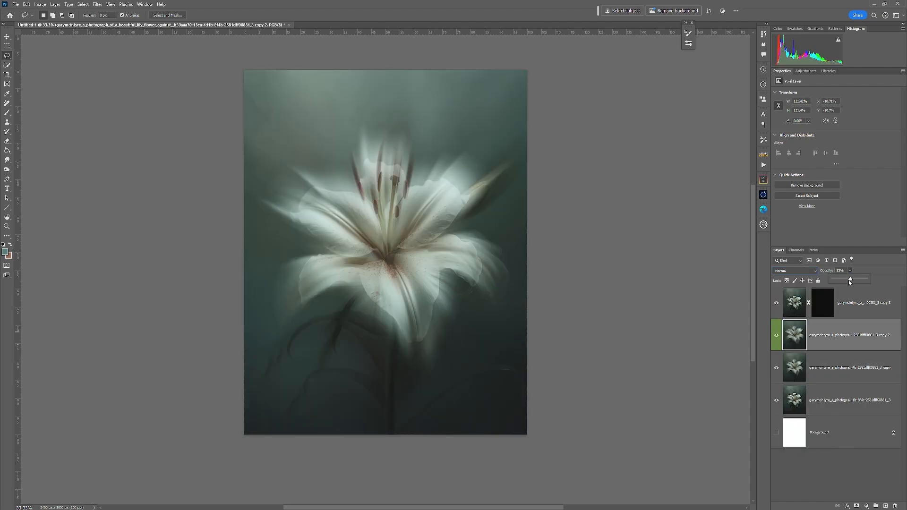
{"action": "left_click", "coordinate": [796, 270]}
{"action": "left_click", "coordinate": [787, 338]}
{"action": "left_click", "coordinate": [850, 271]}
{"action": "left_click_drag", "start_coordinate": [853, 279], "coordinate": [864, 285]}
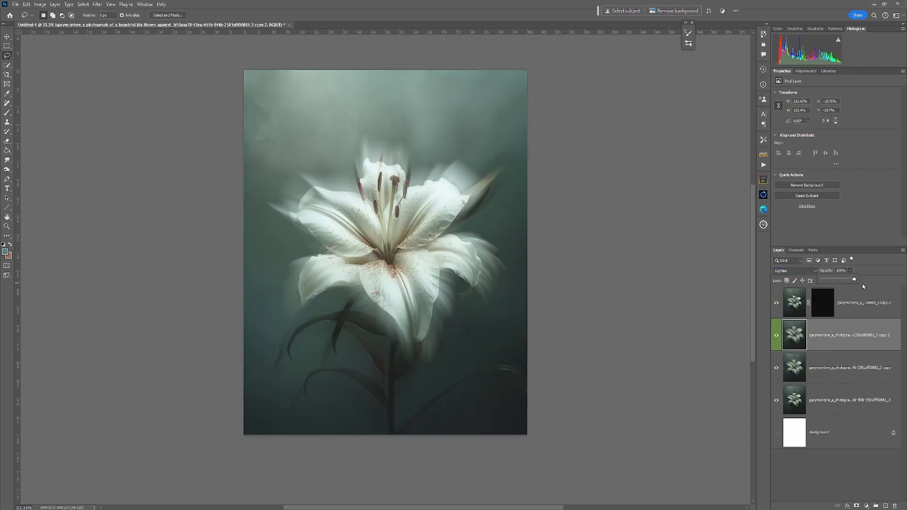
- Set the green-labelled layer to the Darker Color blend mode with an opacity of about 75%
{"action": "left_click", "coordinate": [832, 368]}
{"action": "left_click", "coordinate": [831, 337]}
{"action": "left_click", "coordinate": [795, 271]}
{"action": "left_click", "coordinate": [797, 340]}
{"action": "left_click", "coordinate": [813, 367]}
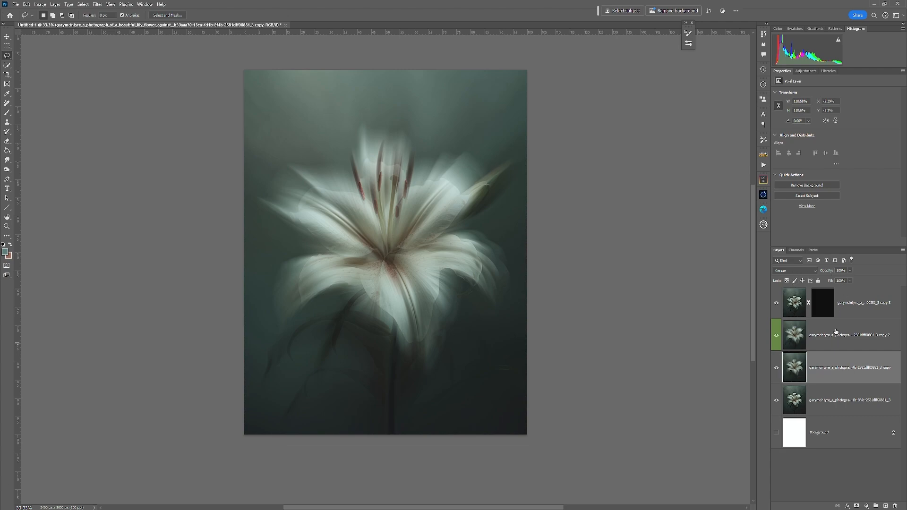
- Scale the green-labelled layer up further from its centre to about 126% of its original size
{"action": "left_click", "coordinate": [835, 334]}
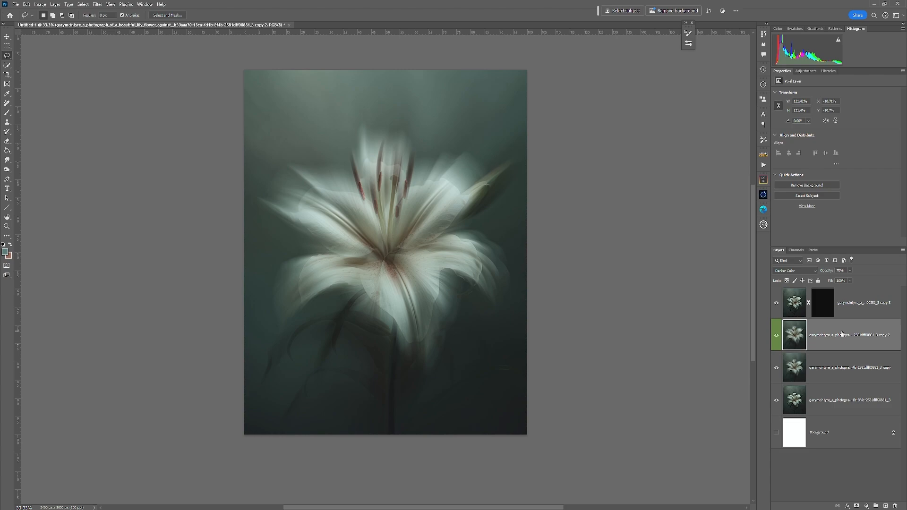
{"action": "key", "text": "ctrl+t"}
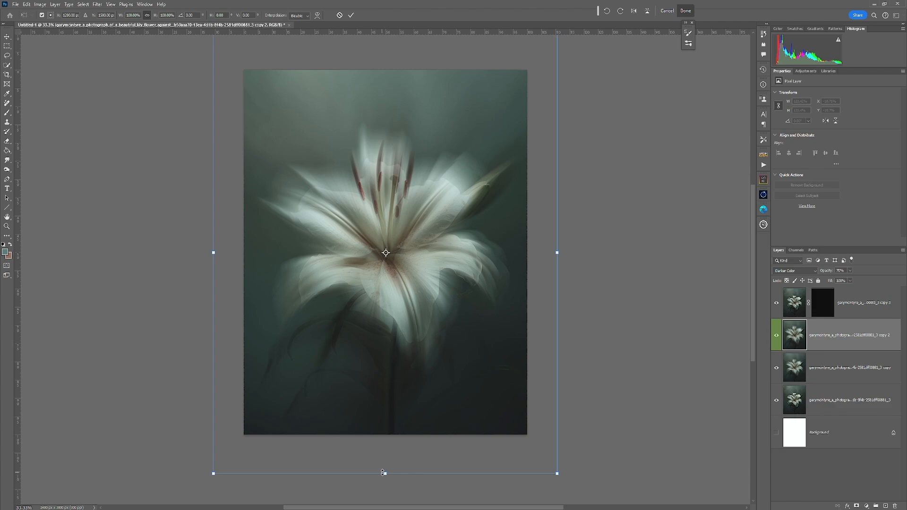
{"action": "left_click_drag", "start_coordinate": [385, 474], "coordinate": [385, 497]}
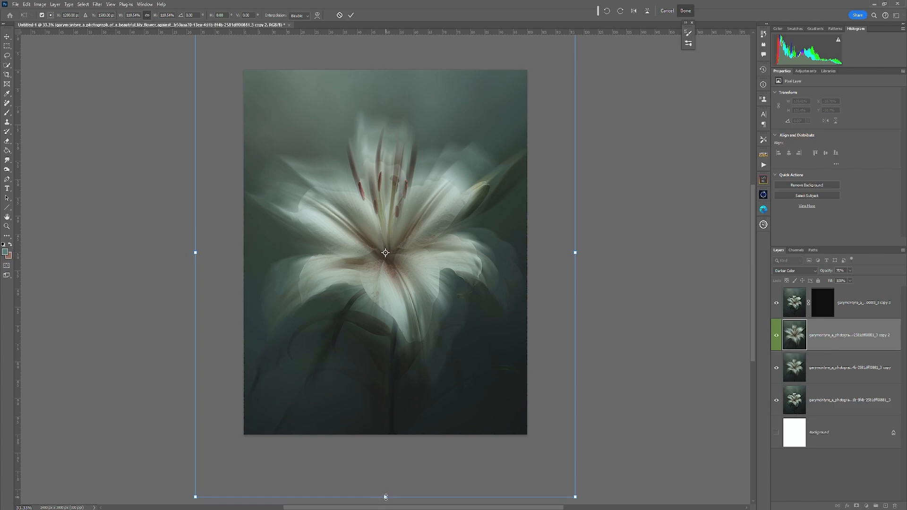
{"action": "left_click_drag", "start_coordinate": [386, 496], "coordinate": [385, 482]}
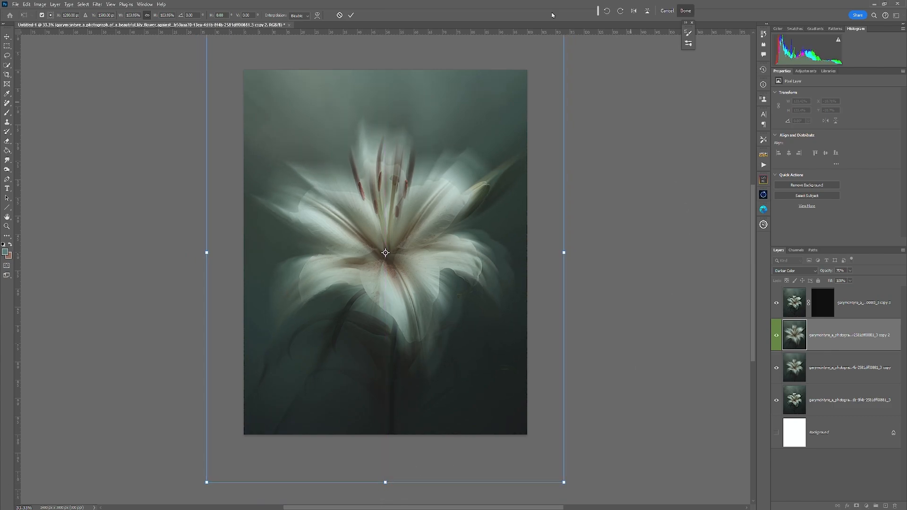
{"action": "left_click", "coordinate": [686, 10]}
{"action": "key", "text": "l"}
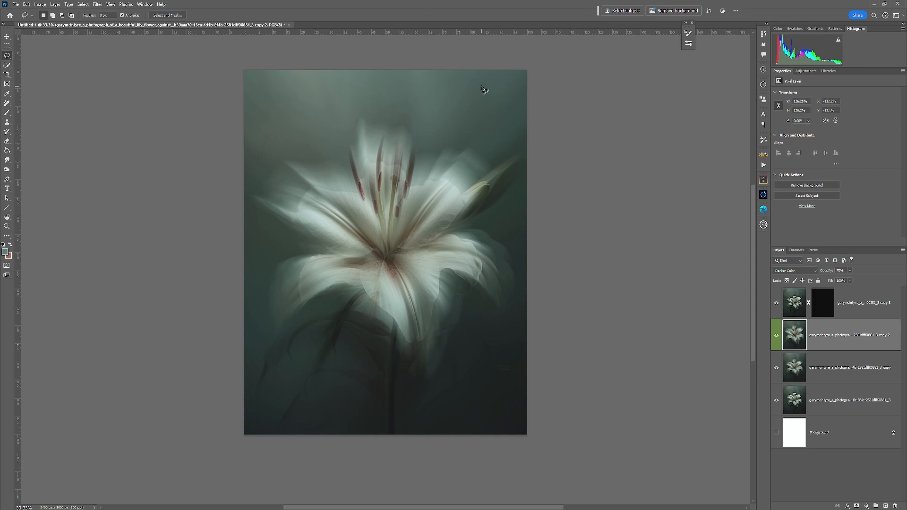
- Paint white with an enlarged soft round brush on the top layer's black mask to reveal the sharp flower centre
{"action": "left_click", "coordinate": [846, 368]}
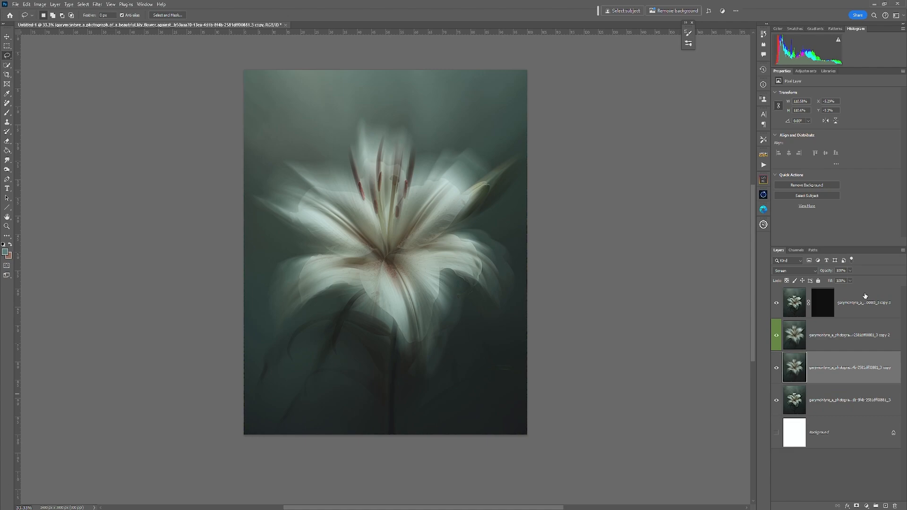
{"action": "left_click", "coordinate": [832, 312]}
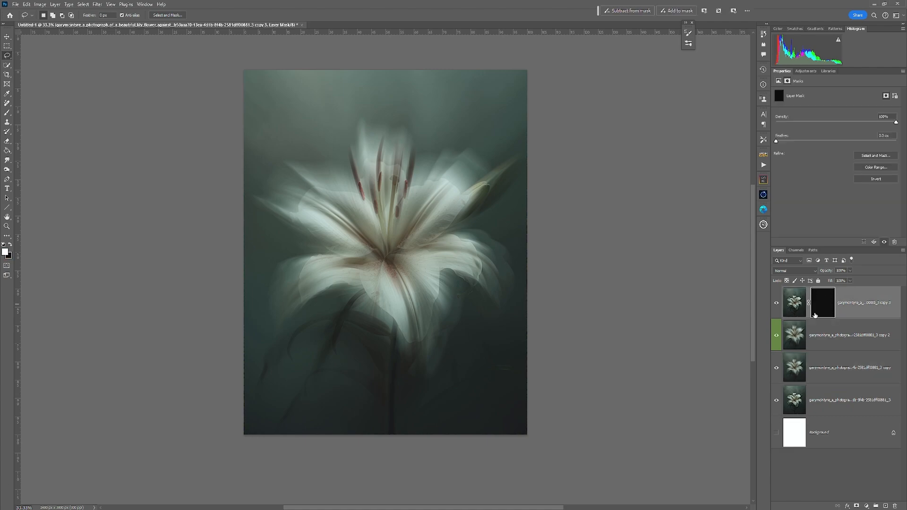
{"action": "left_click", "coordinate": [7, 113]}
{"action": "left_click", "coordinate": [51, 15]}
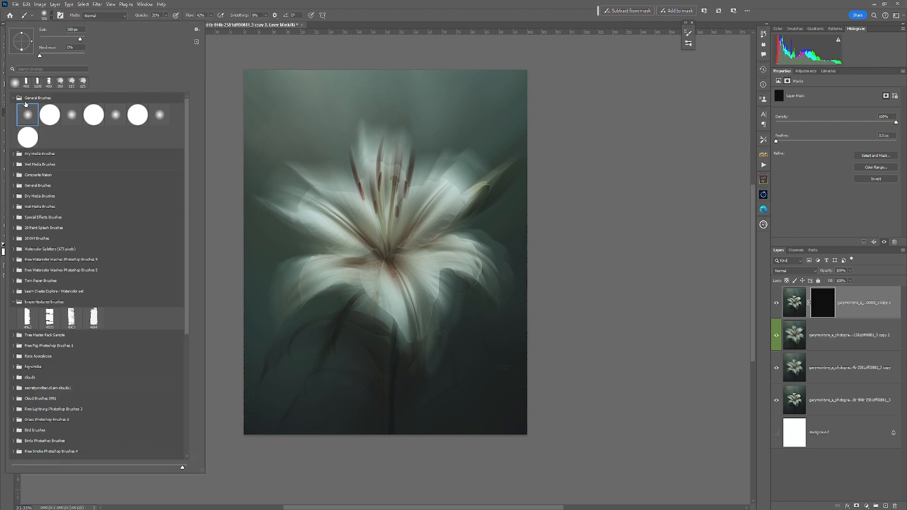
{"action": "left_click", "coordinate": [184, 9]}
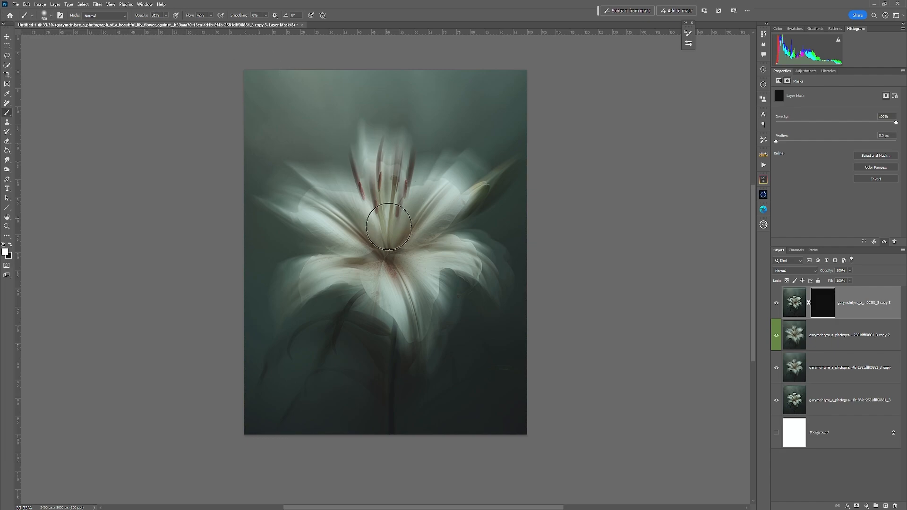
{"action": "key", "text": "bracketright"}
{"action": "key", "text": "bracketright"}
{"action": "key", "text": "bracketright"}
{"action": "left_click_drag", "start_coordinate": [390, 245], "coordinate": [388, 240]}
{"action": "left_click", "coordinate": [388, 244]}
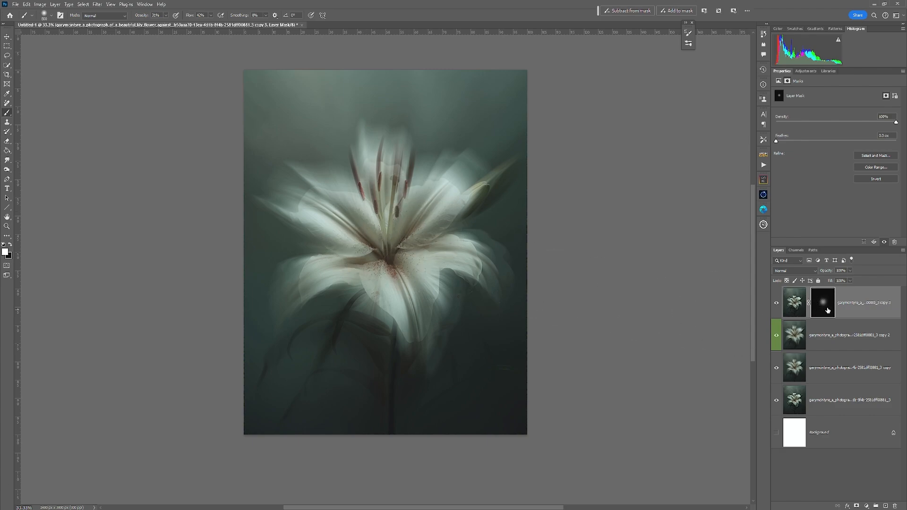
- Build up the revealed flower centre on the mask with smaller and larger soft brush dabs, and switch the brush colour to black
{"action": "left_click", "coordinate": [390, 247]}
{"action": "key", "text": "["}
{"action": "key", "text": "["}
{"action": "left_click", "coordinate": [388, 248]}
{"action": "key", "text": "bracketright"}
{"action": "key", "text": "bracketright"}
{"action": "key", "text": "bracketright"}
{"action": "key", "text": "bracketright"}
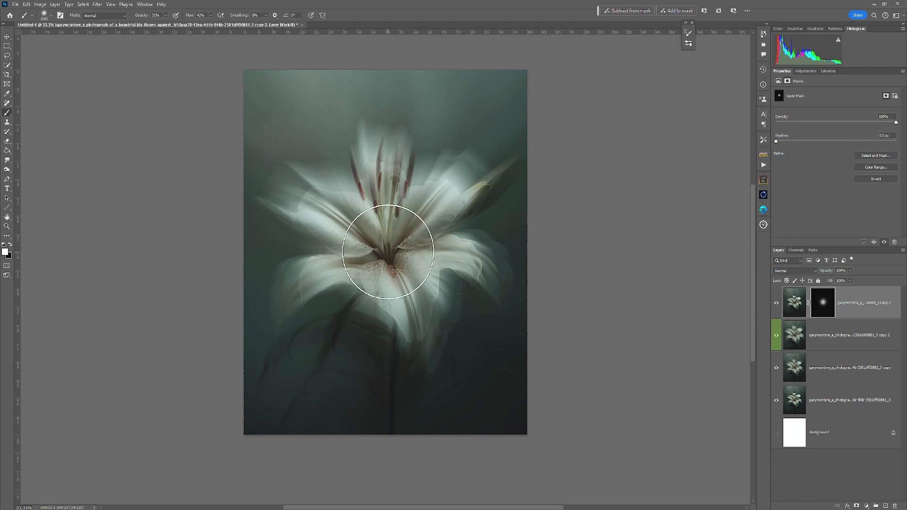
{"action": "key", "text": "bracketright"}
{"action": "key", "text": "bracketright"}
{"action": "key", "text": "bracketright"}
{"action": "key", "text": "bracketright"}
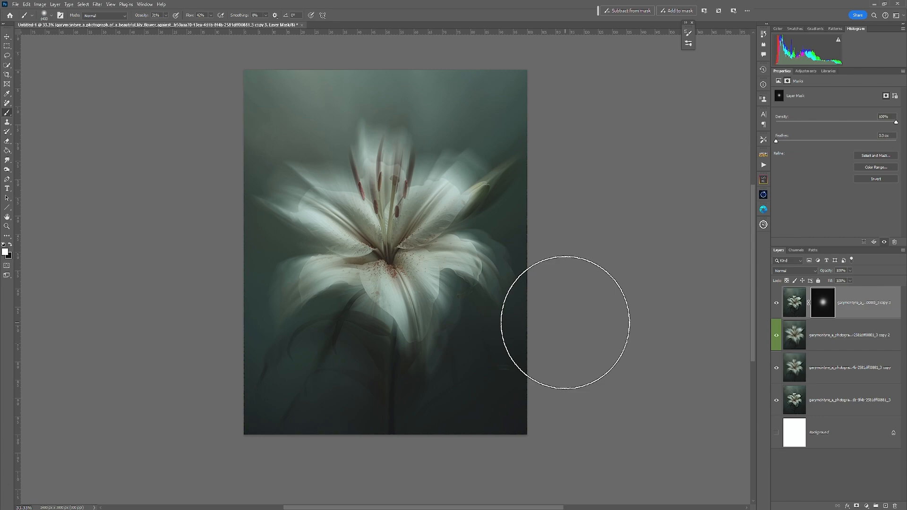
{"action": "key", "text": "x"}
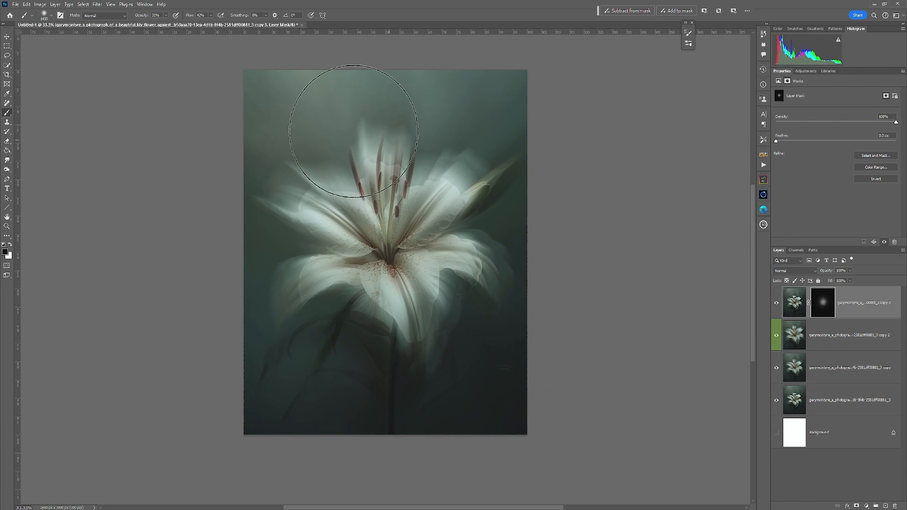
- Stamp the visible layers into a new merged layer on top and group the four flower layers beneath it
{"action": "key", "text": "ctrl+2"}
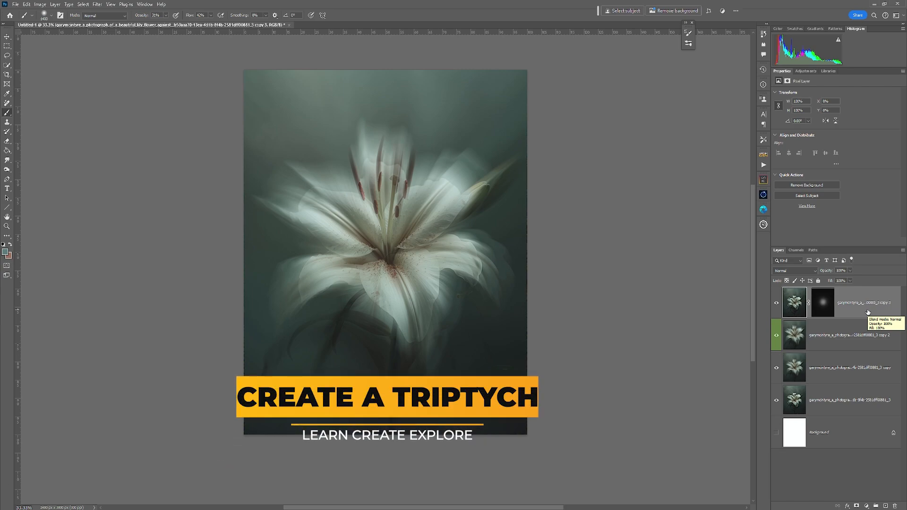
{"action": "key", "text": "ctrl+shift+alt+e"}
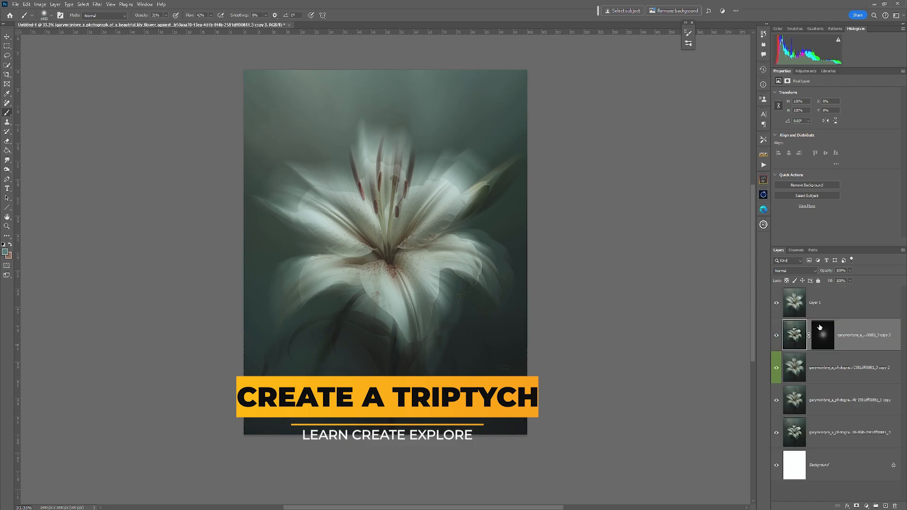
{"action": "left_click", "coordinate": [865, 435], "text": "shift"}
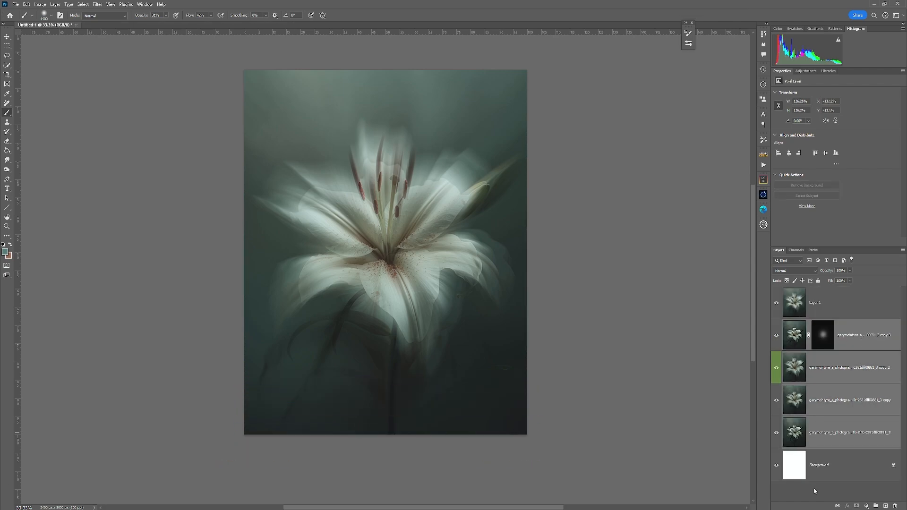
{"action": "left_click", "coordinate": [875, 507]}
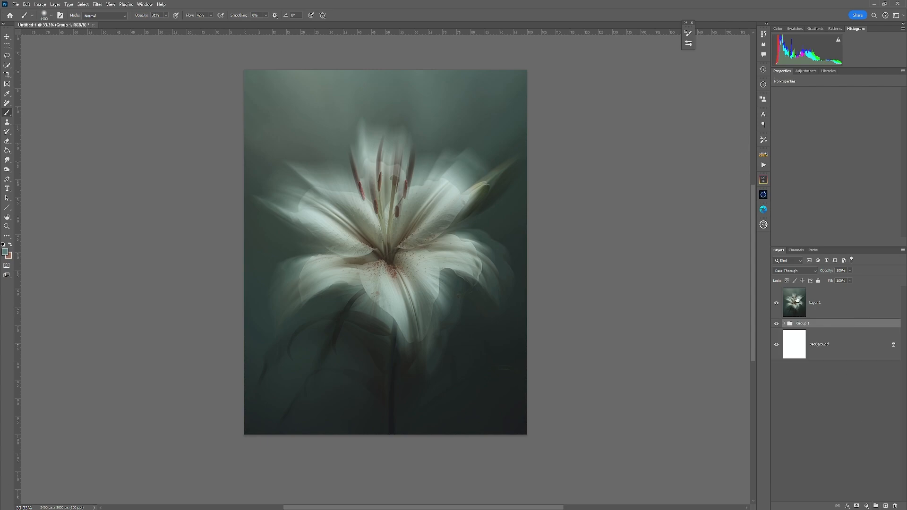
- Hide the group of flower layers and duplicate the merged flower layer
{"action": "left_click", "coordinate": [776, 325]}
{"action": "left_click", "coordinate": [833, 311]}
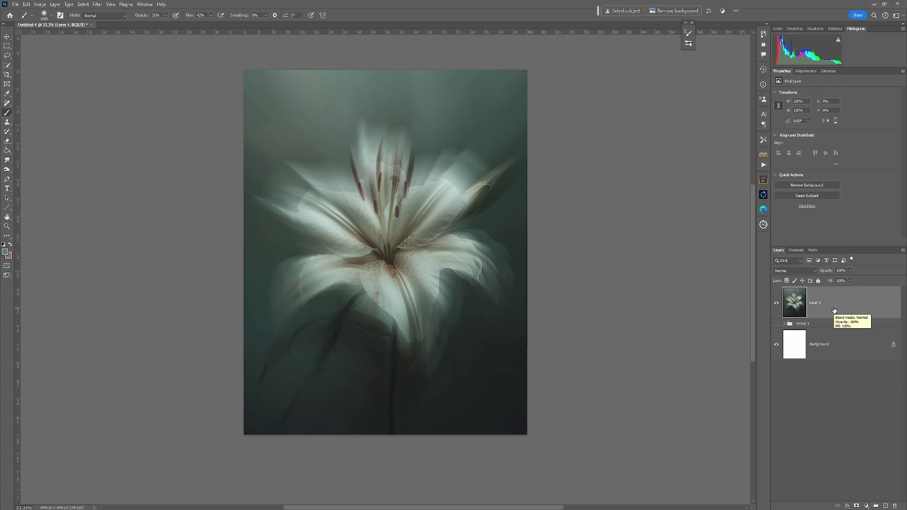
{"action": "key", "text": "ctrl+j"}
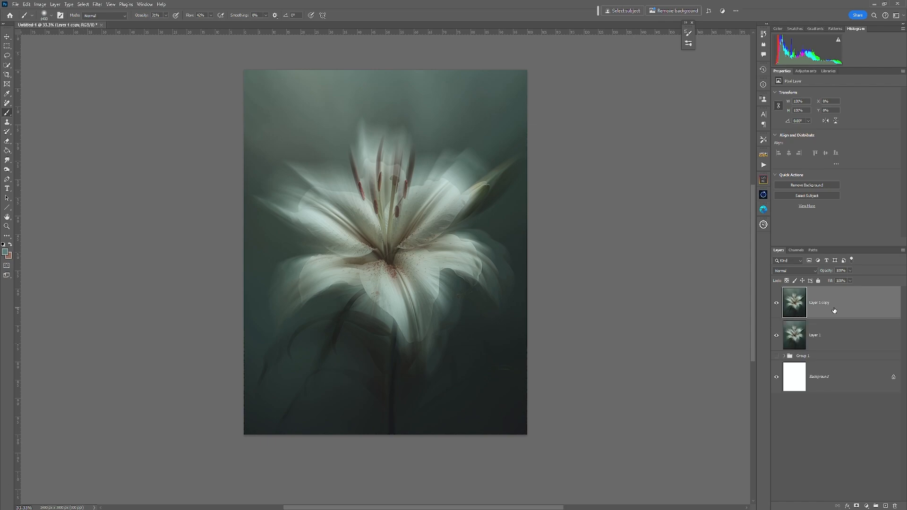
- Duplicate the merged flower layer once more and extend the canvas with the Crop tool to slightly over twice its width
{"action": "key", "text": "ctrl+j"}
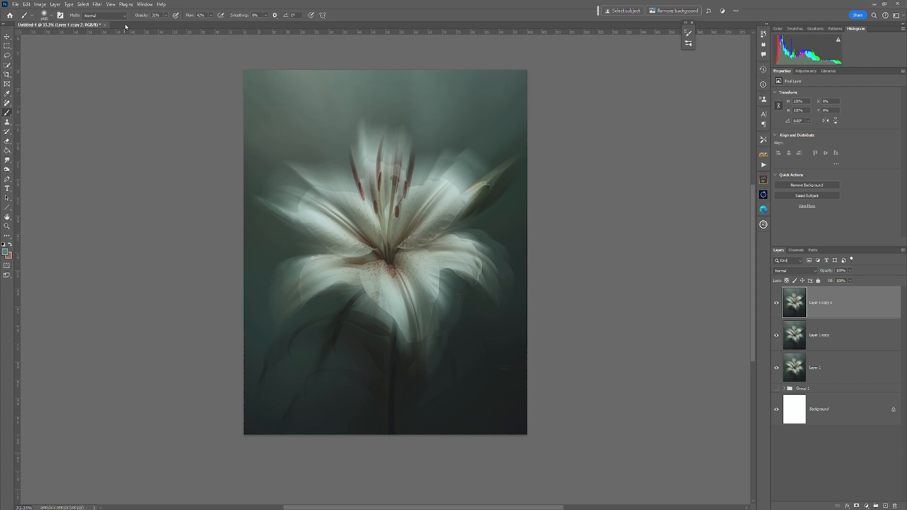
{"action": "left_click", "coordinate": [110, 4]}
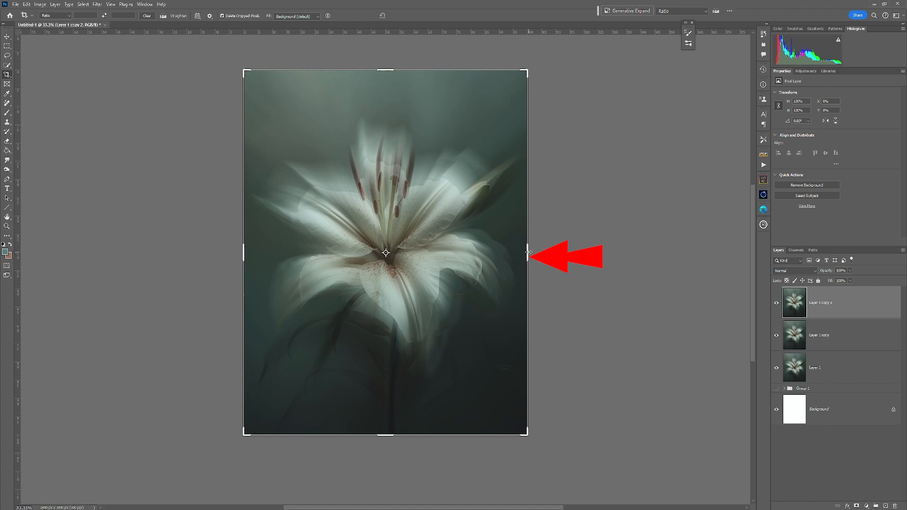
{"action": "left_click_drag", "start_coordinate": [529, 252], "coordinate": [680, 265]}
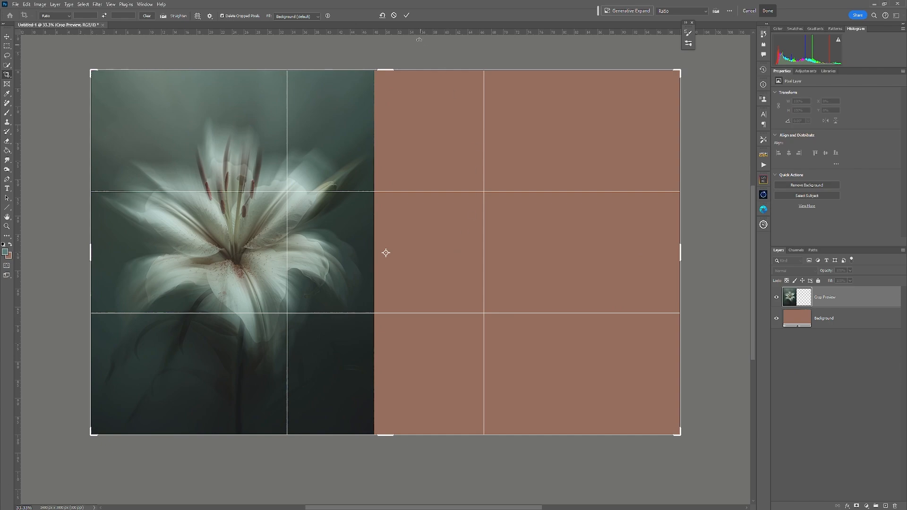
{"action": "key", "text": "Return"}
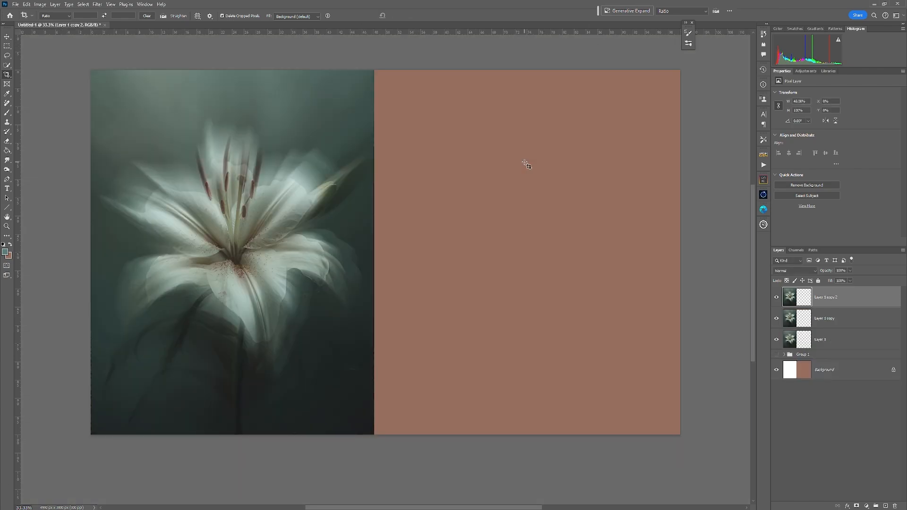
- With Auto-Select enabled, move the topmost flower copy beside the original, snapping it edge to edge in the extended area
{"action": "left_click", "coordinate": [7, 37]}
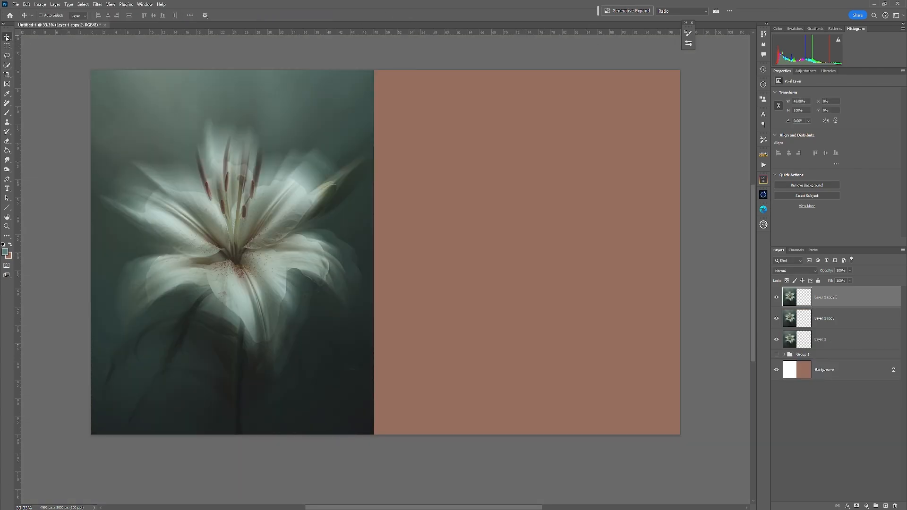
{"action": "left_click", "coordinate": [41, 16]}
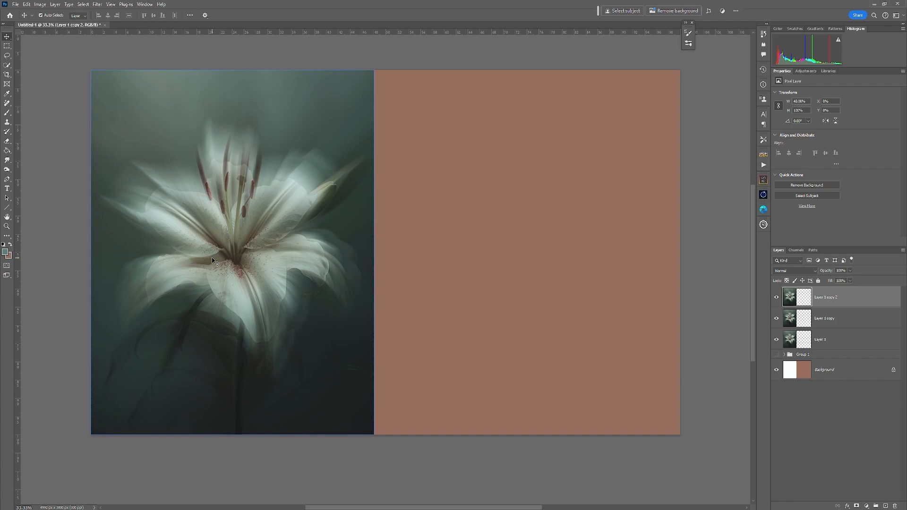
{"action": "left_click_drag", "start_coordinate": [212, 259], "coordinate": [495, 270]}
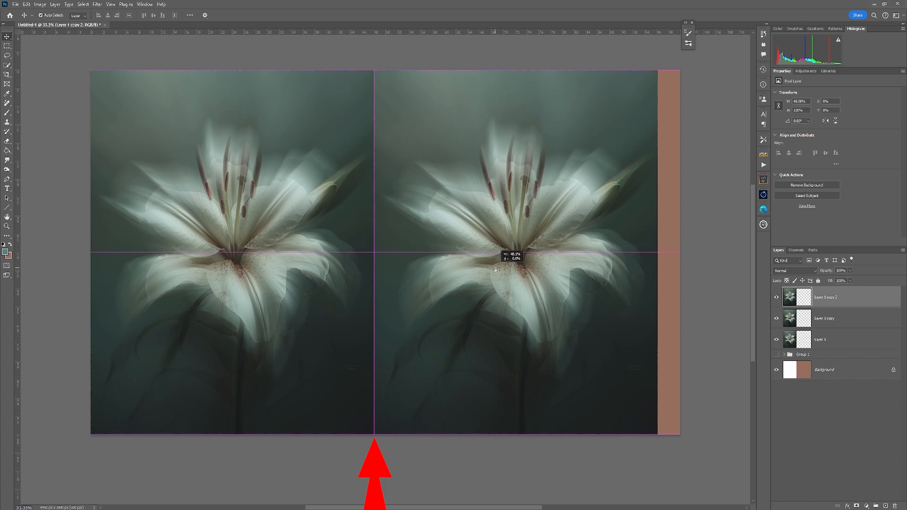
{"action": "left_click_drag", "start_coordinate": [495, 268], "coordinate": [494, 268]}
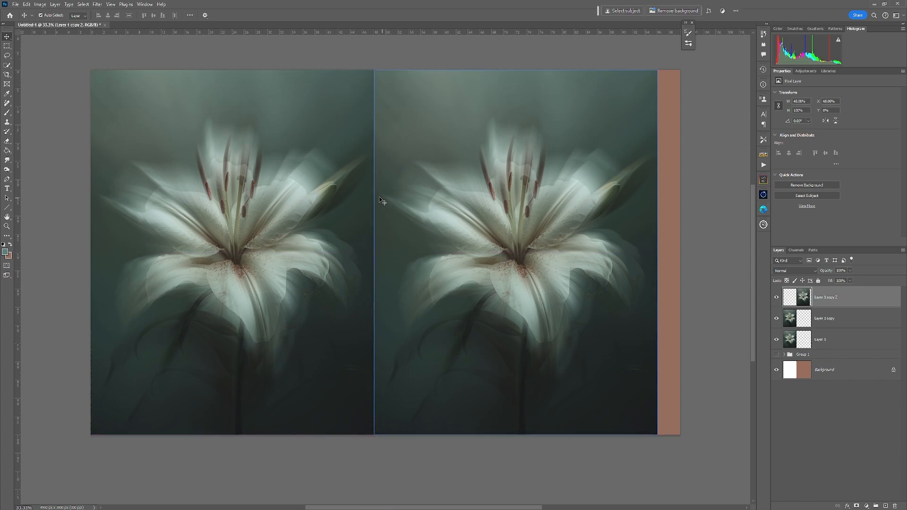
{"action": "left_click", "coordinate": [367, 228]}
{"action": "left_click", "coordinate": [375, 253]}
- Extend the canvas further to the right with the Crop tool, leaving room for a third flower panel
{"action": "left_click", "coordinate": [7, 74]}
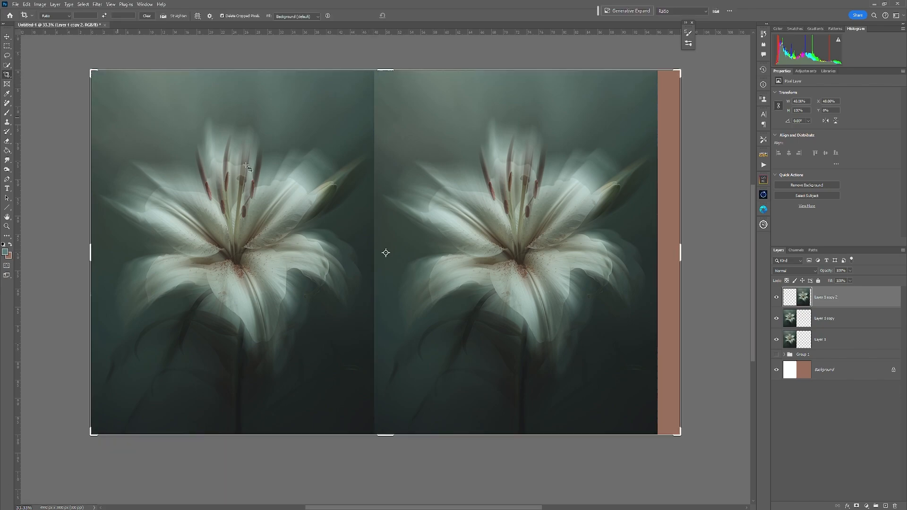
{"action": "left_click_drag", "start_coordinate": [680, 254], "coordinate": [651, 266]}
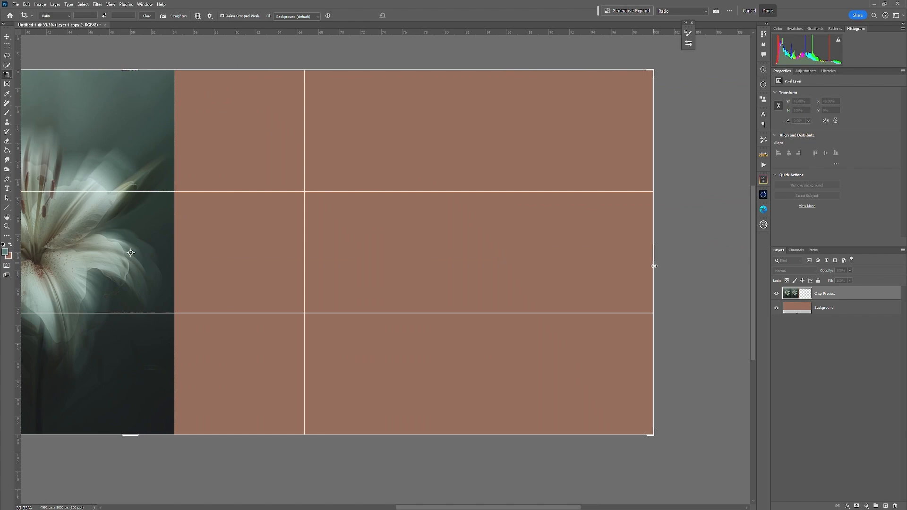
{"action": "left_click", "coordinate": [406, 16]}
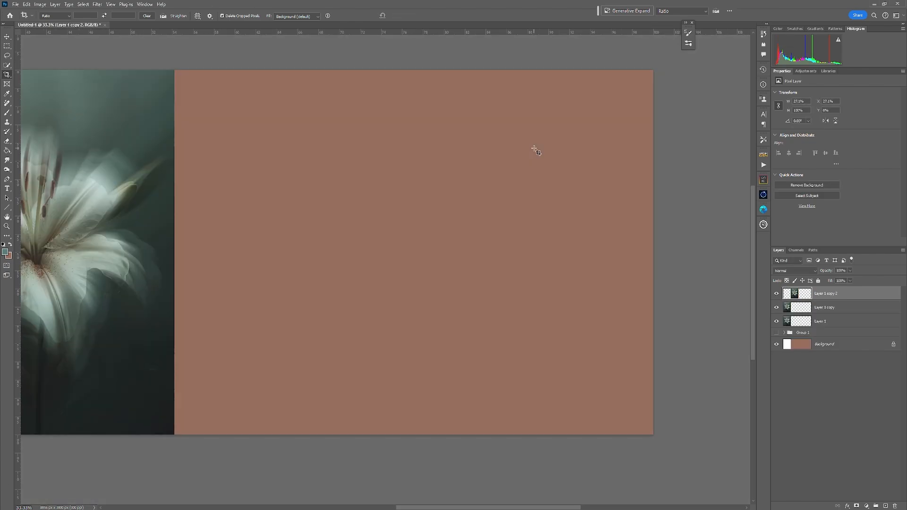
{"action": "key", "text": "ctrl+minus"}
{"action": "key", "text": "ctrl+minus"}
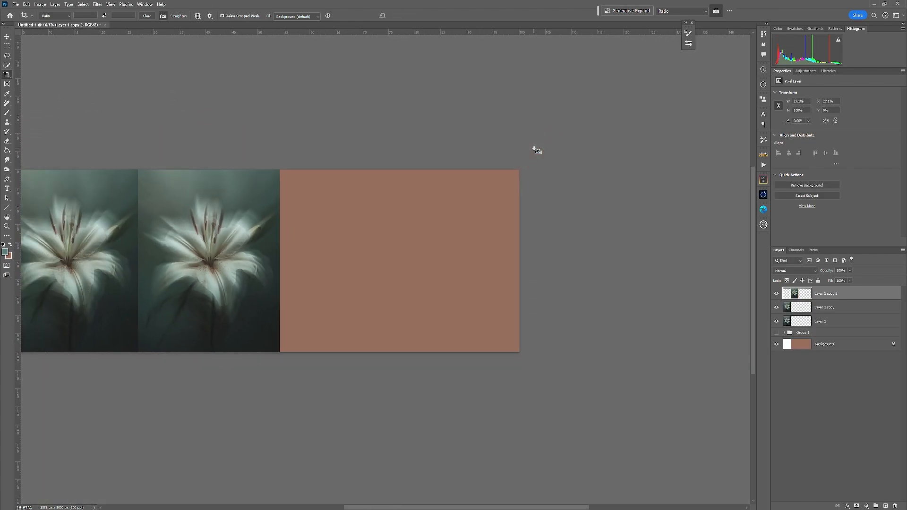
{"action": "key", "text": "ctrl+0"}
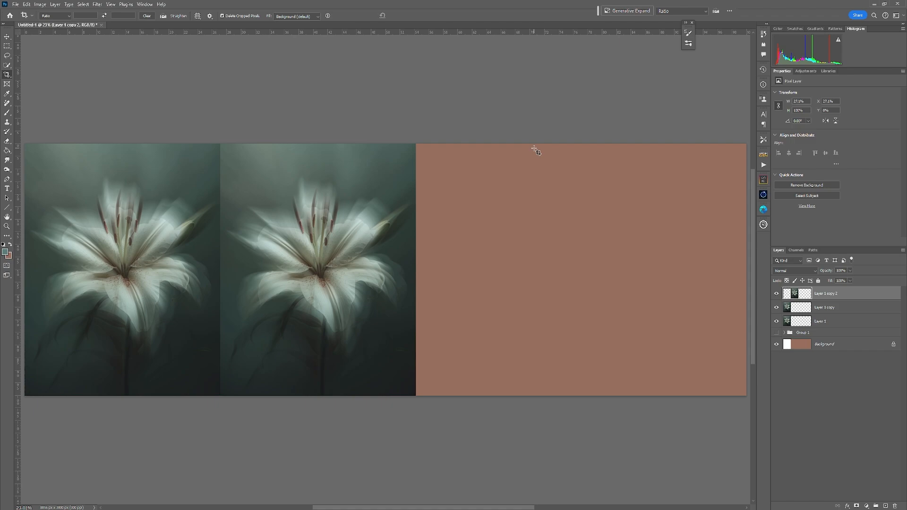
- Move the remaining flower copy from the first panel into the empty area, snapping it against the second panel's right edge
{"action": "key", "text": "v"}
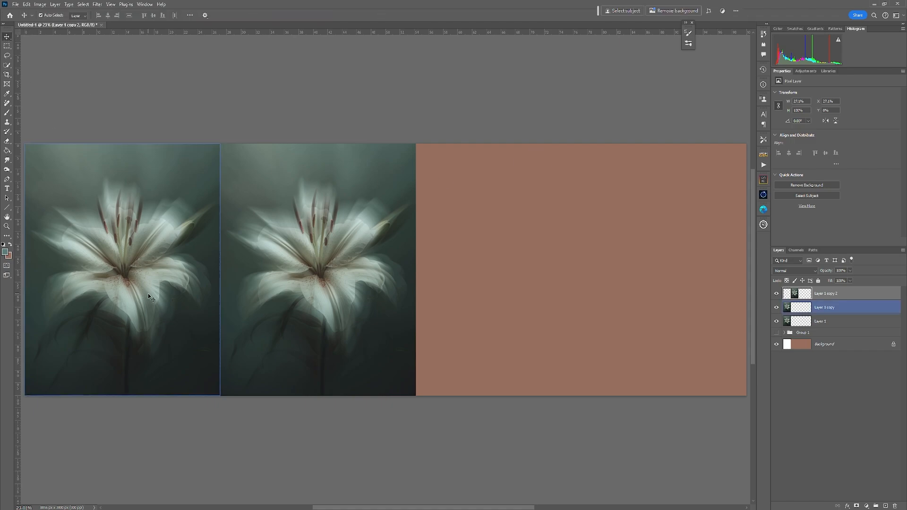
{"action": "left_click", "coordinate": [148, 294]}
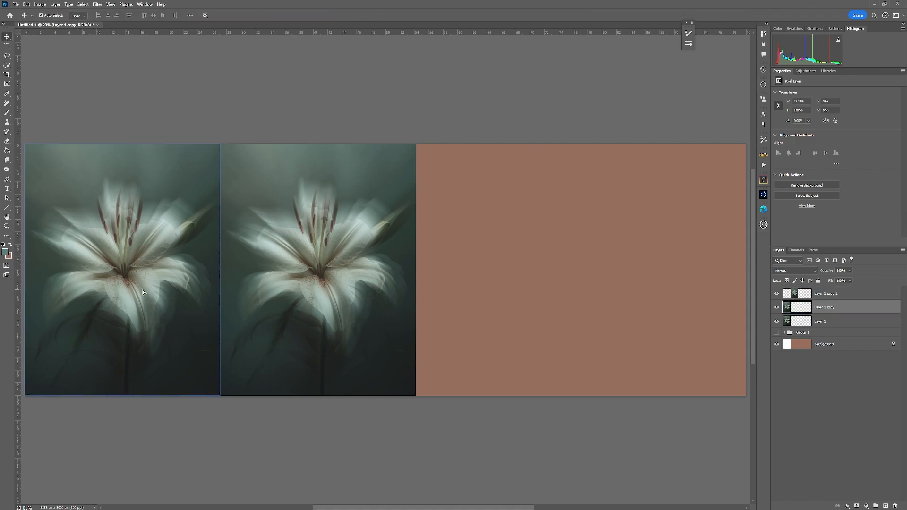
{"action": "left_click_drag", "start_coordinate": [149, 296], "coordinate": [529, 326]}
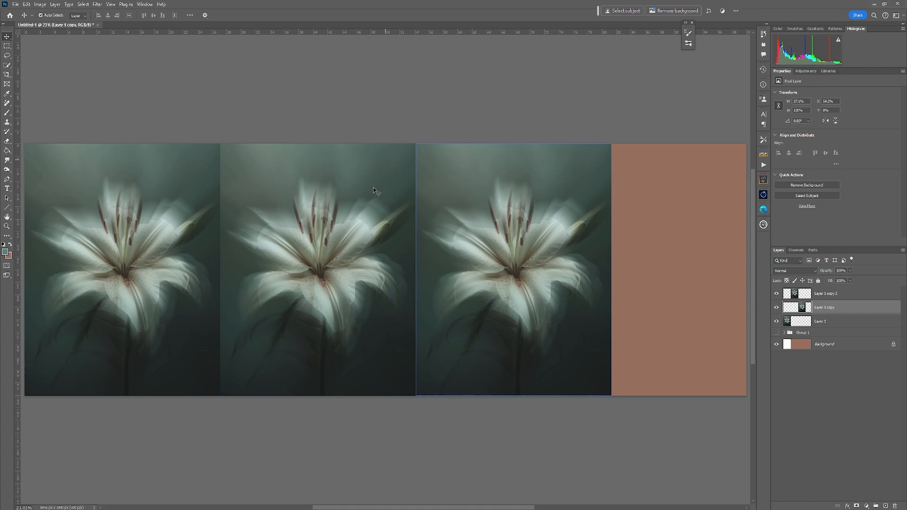
{"action": "left_click", "coordinate": [382, 278]}
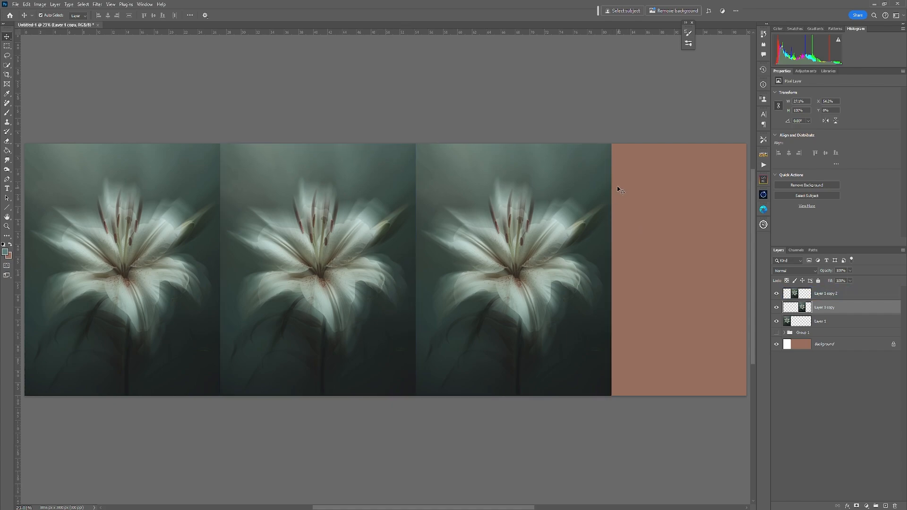
- Crop the empty brown strip off the canvas so it ends at the third panel's right edge
{"action": "left_click", "coordinate": [7, 74]}
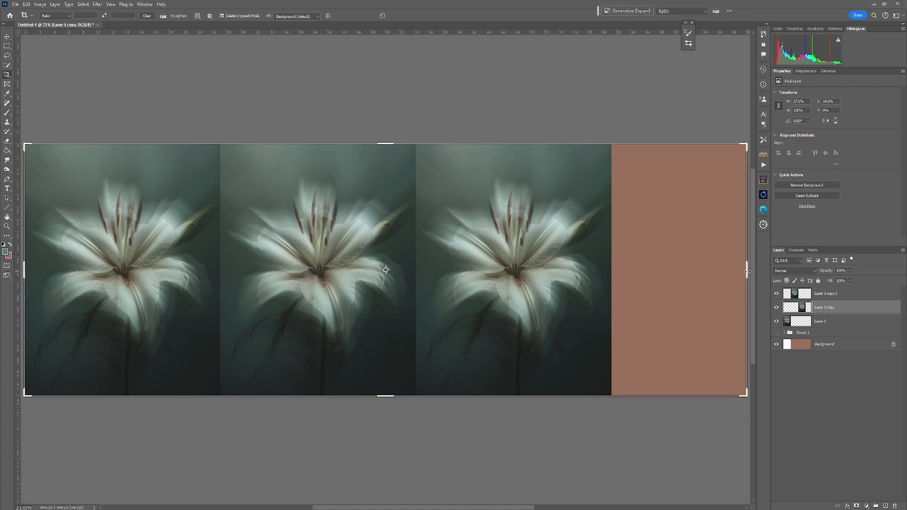
{"action": "left_click_drag", "start_coordinate": [747, 272], "coordinate": [682, 272]}
{"action": "key", "text": "Return"}
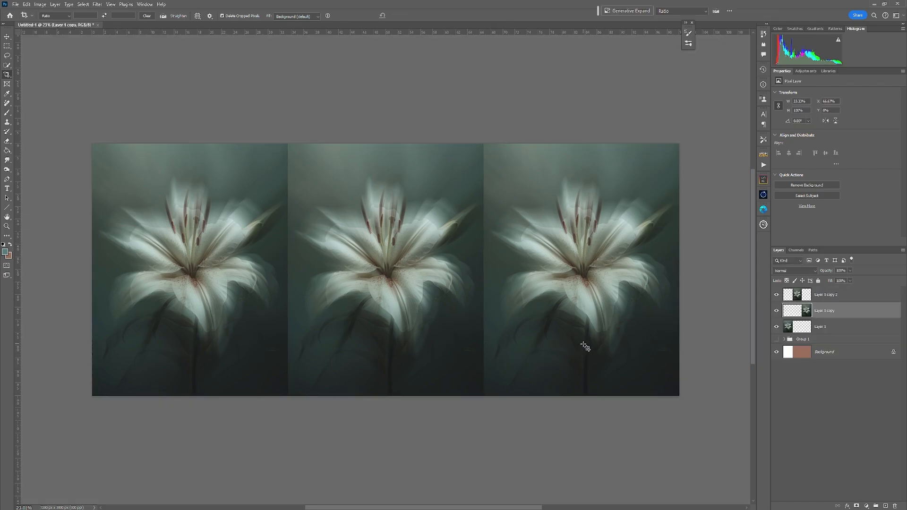
- Merge the three flower panels into one layer and crop it to the canvas bounds with Delete Cropped Pixels on
{"action": "left_click", "coordinate": [848, 298]}
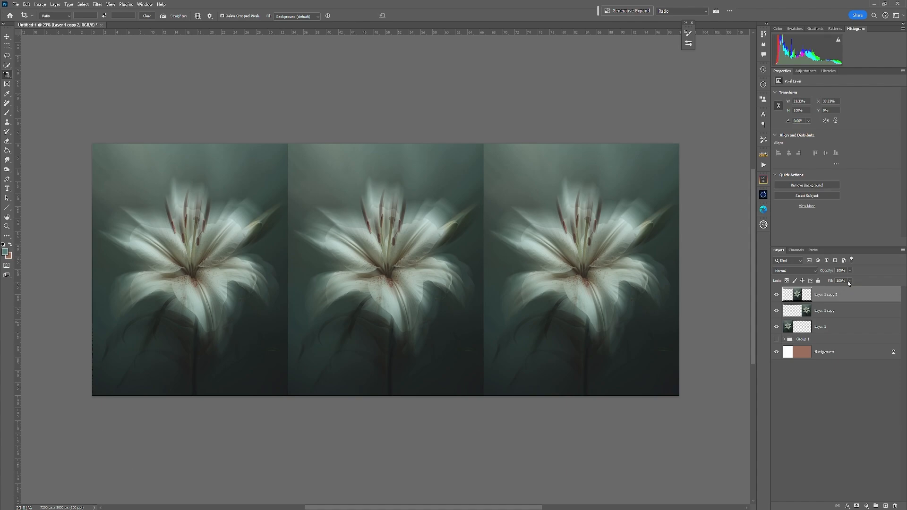
{"action": "key", "text": "ctrl+e"}
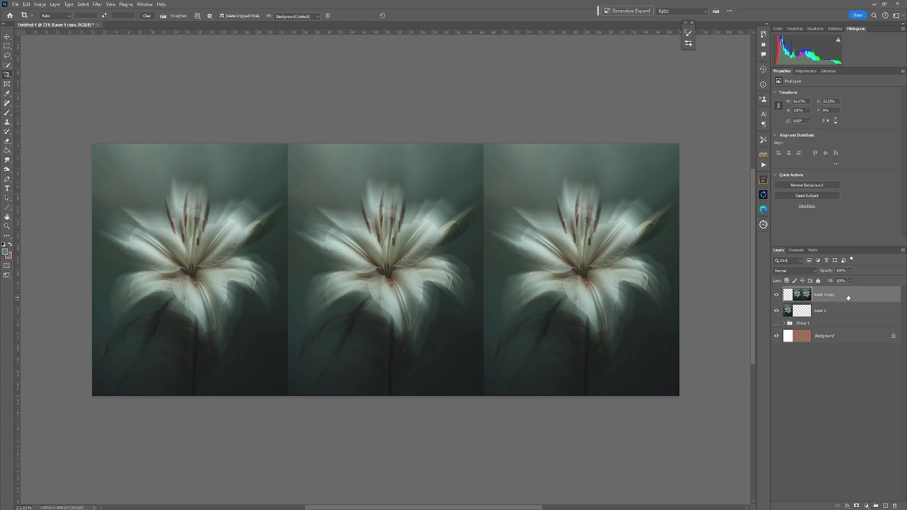
{"action": "key", "text": "ctrl+e"}
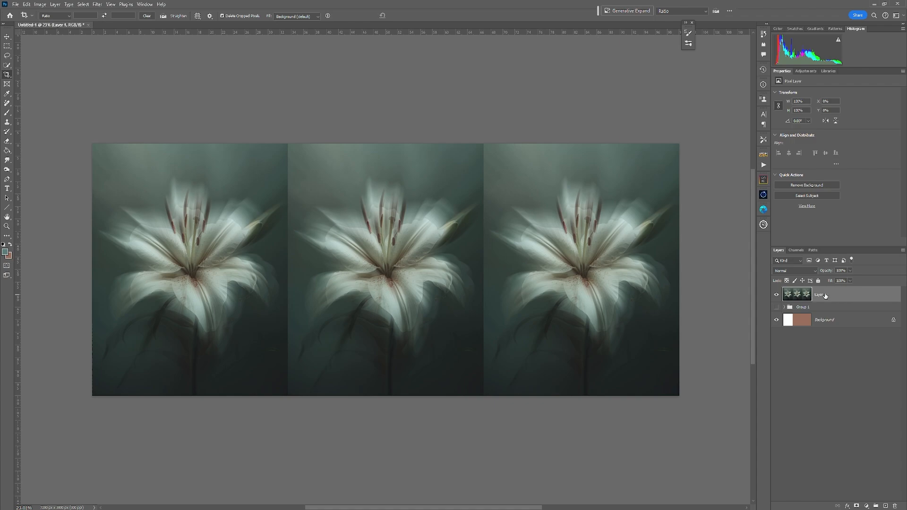
{"action": "left_click", "coordinate": [7, 75]}
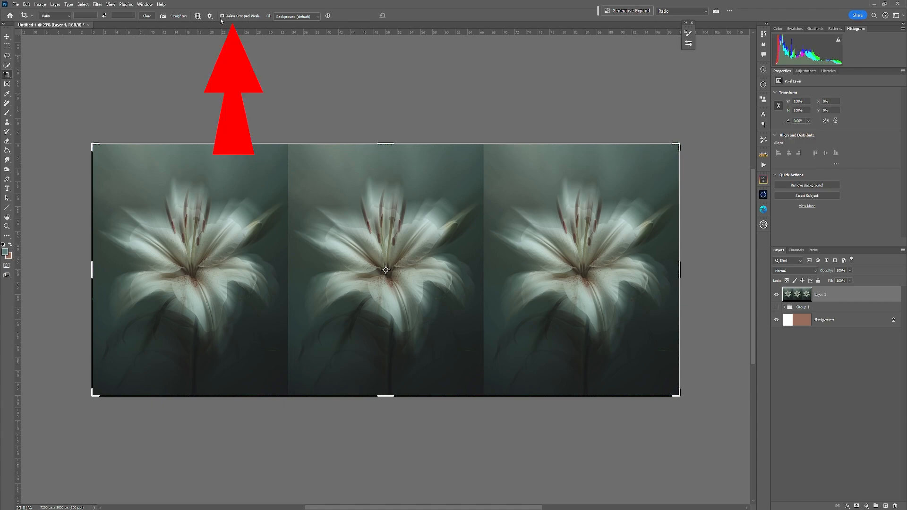
{"action": "key", "text": "Return"}
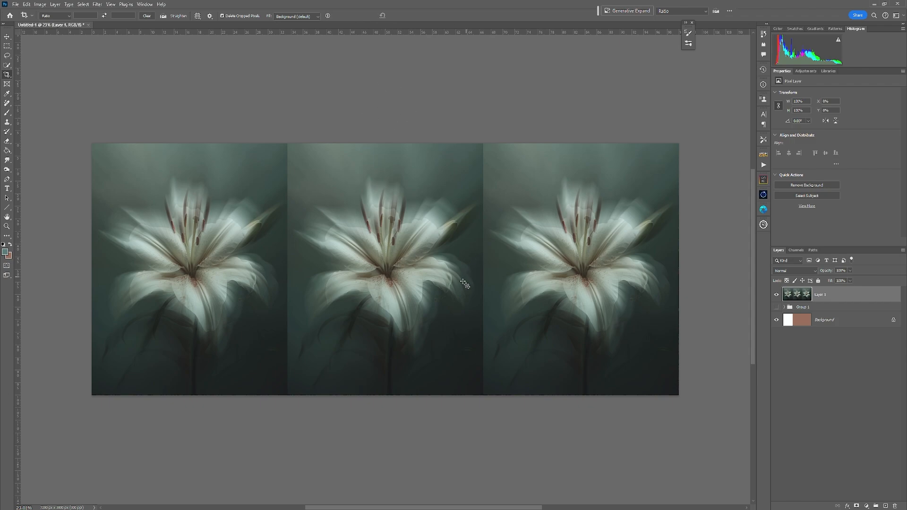
- Play the saved 4 inch border action to add a white border around the triptych
{"action": "left_click", "coordinate": [764, 165]}
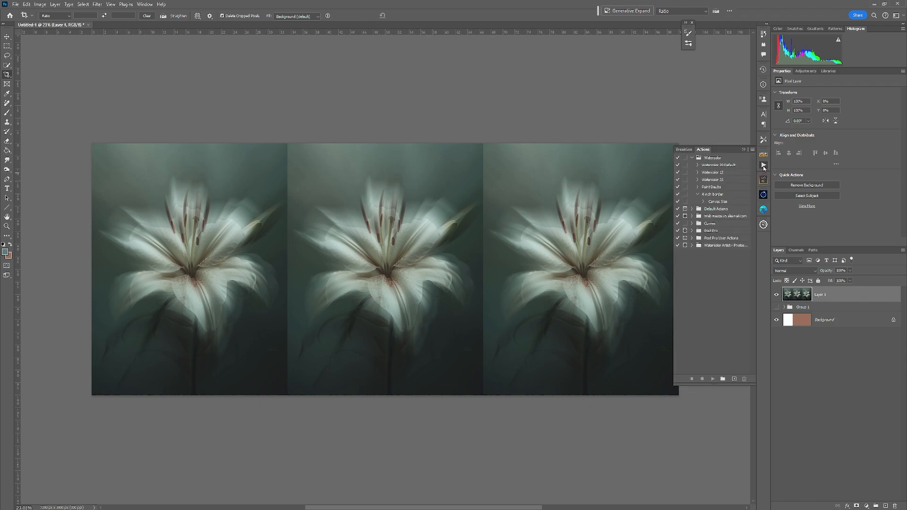
{"action": "left_click", "coordinate": [708, 196]}
{"action": "left_click", "coordinate": [712, 379]}
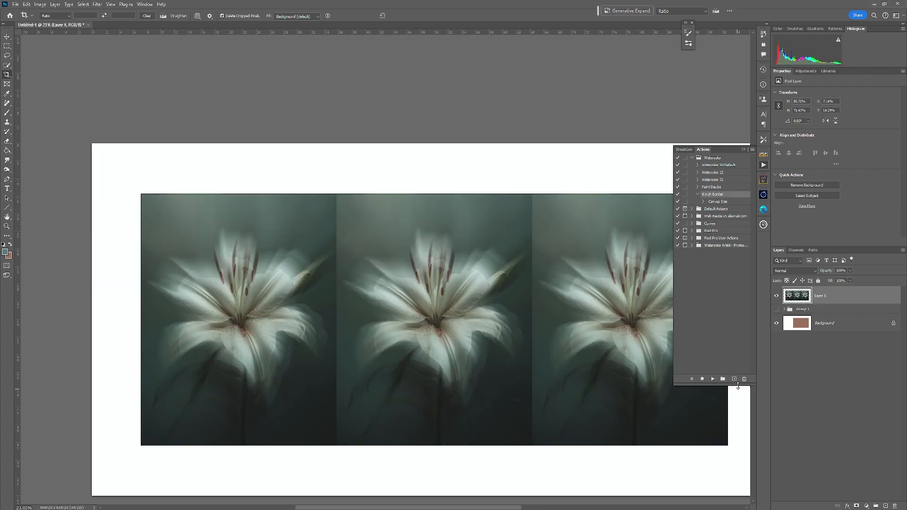
{"action": "left_click", "coordinate": [744, 150]}
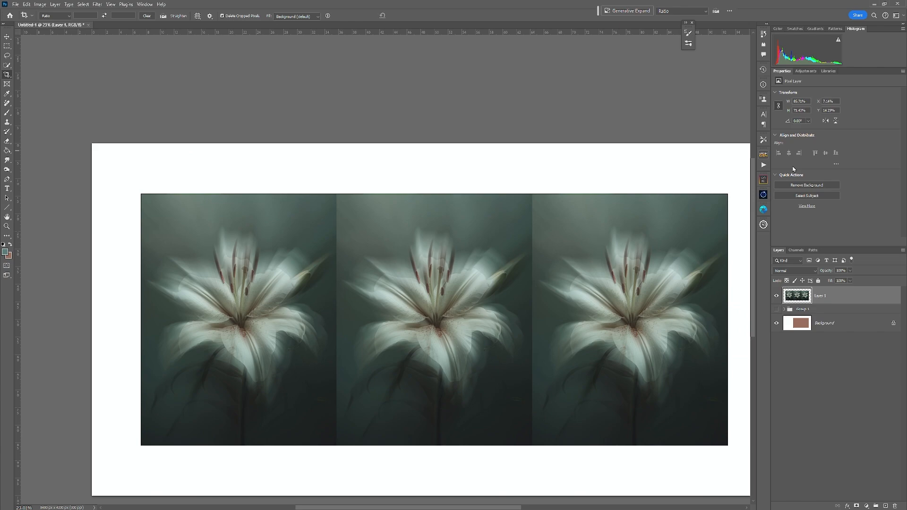
{"action": "key", "text": "ctrl+0"}
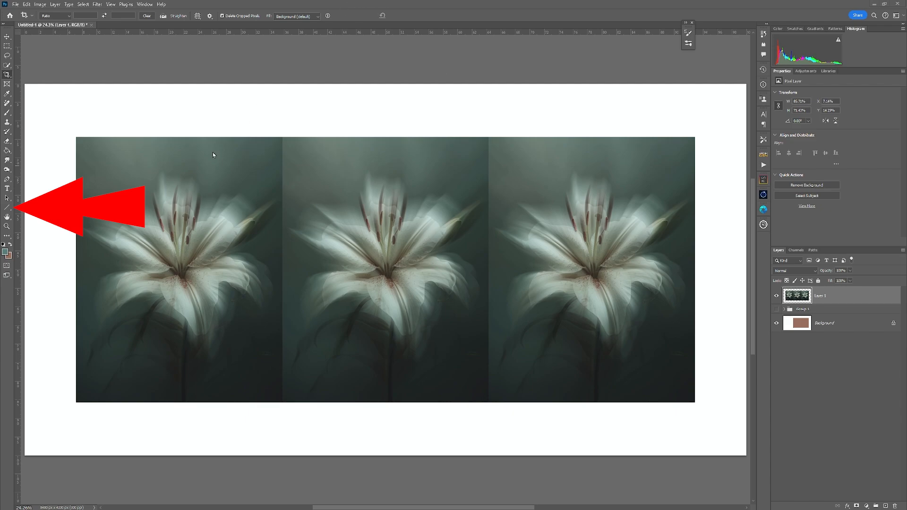
- Activate the Line tool with a white fill and review the Snap To options
{"action": "left_click", "coordinate": [7, 209]}
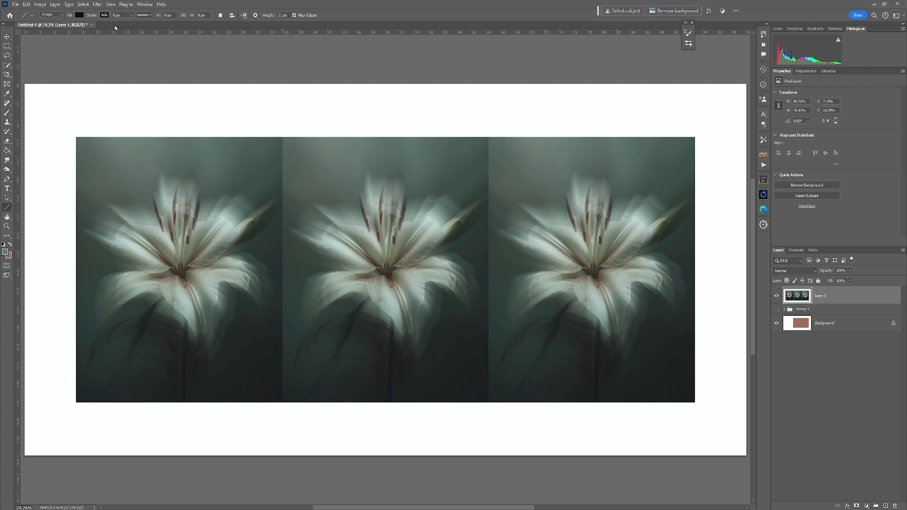
{"action": "left_click", "coordinate": [79, 17]}
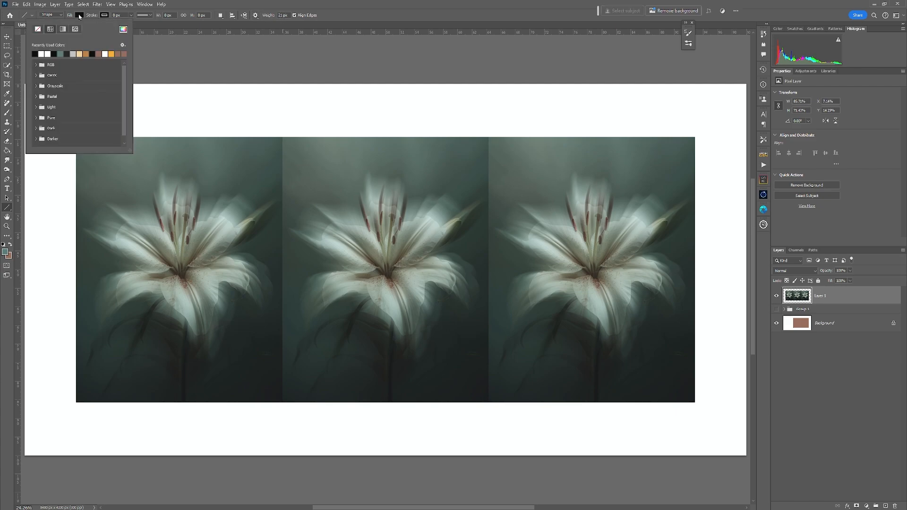
{"action": "left_click", "coordinate": [48, 54]}
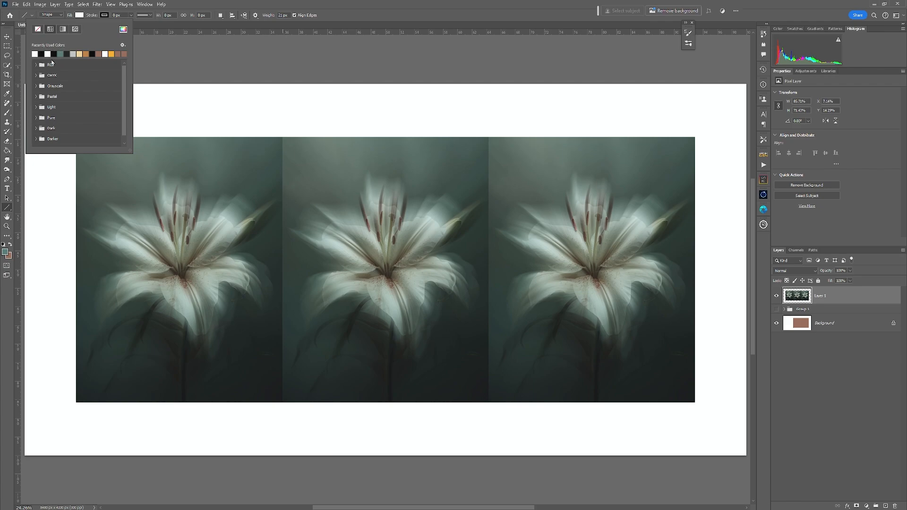
{"action": "left_click", "coordinate": [194, 36]}
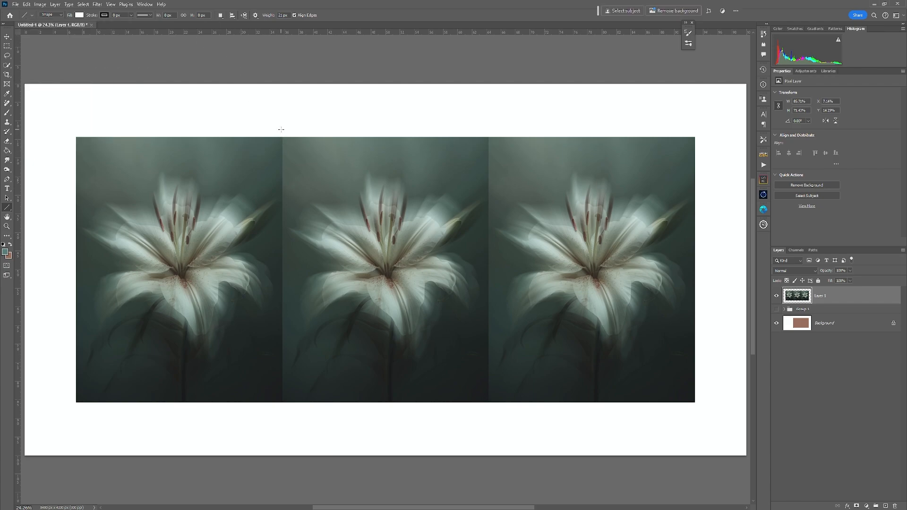
{"action": "left_click", "coordinate": [111, 6]}
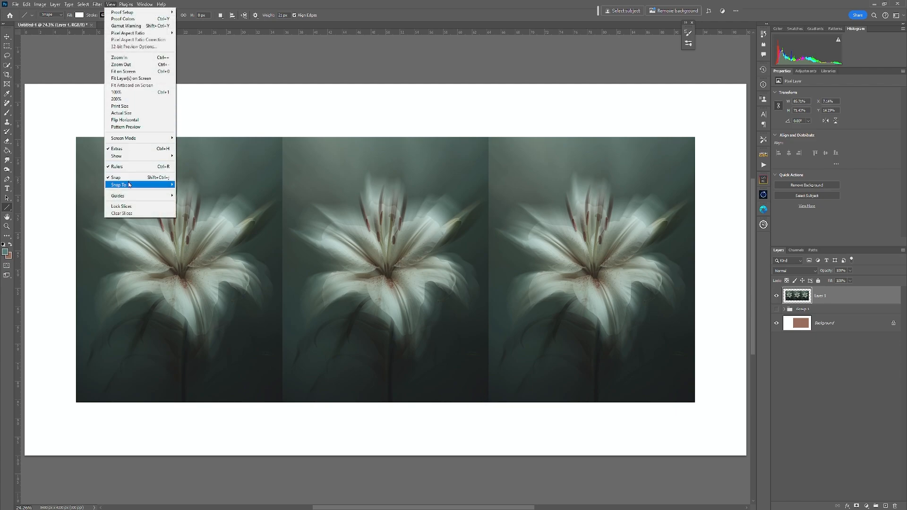
{"action": "mouse_move", "coordinate": [131, 186]}
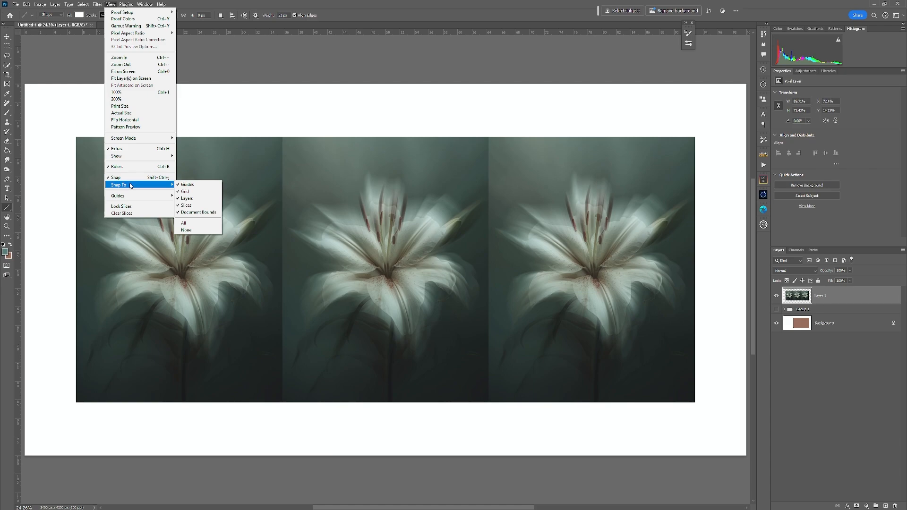
{"action": "left_click", "coordinate": [352, 17]}
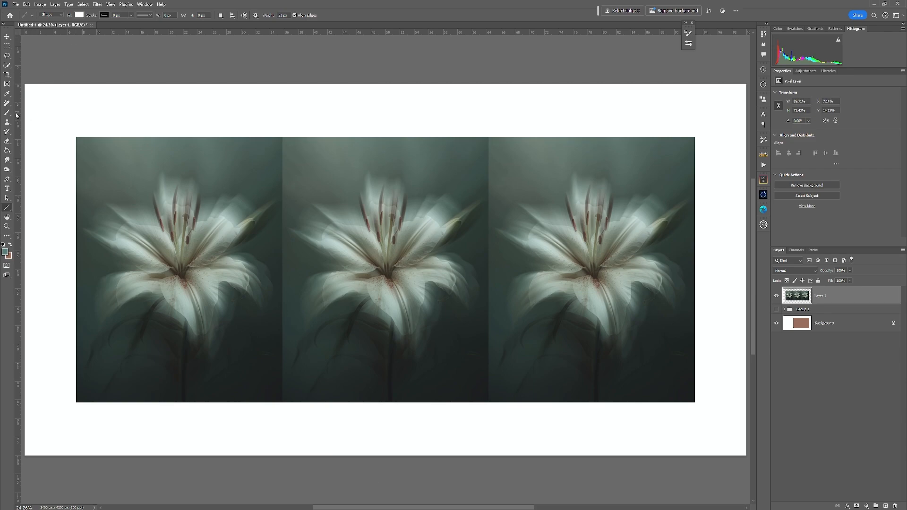
- Place vertical guides at the two panel seams and draw a white line along each, extending past the image's upper and lower edges
{"action": "left_click_drag", "start_coordinate": [16, 115], "coordinate": [282, 121]}
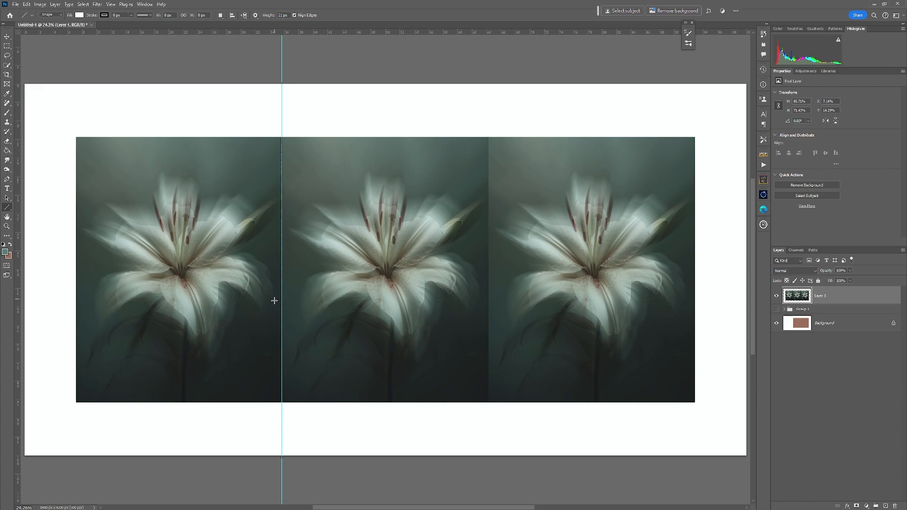
{"action": "left_click_drag", "start_coordinate": [19, 240], "coordinate": [488, 255]}
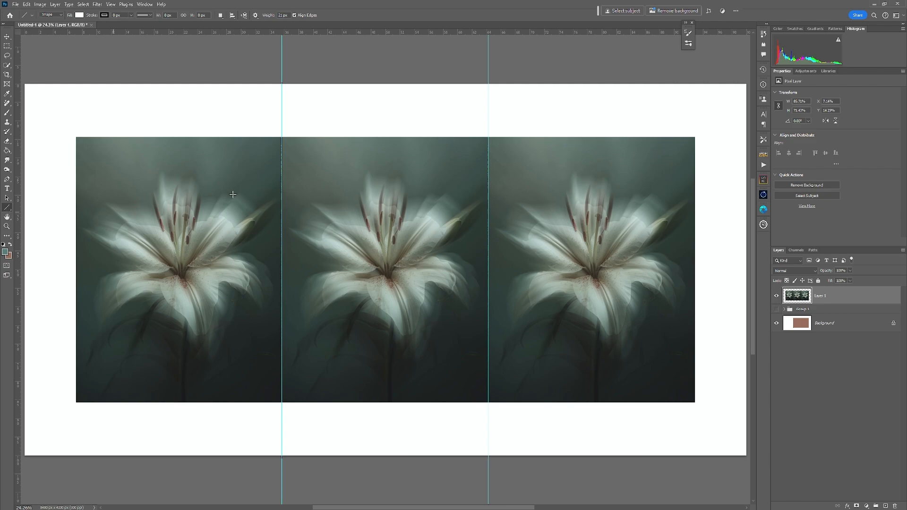
{"action": "left_click_drag", "start_coordinate": [282, 122], "coordinate": [290, 418]}
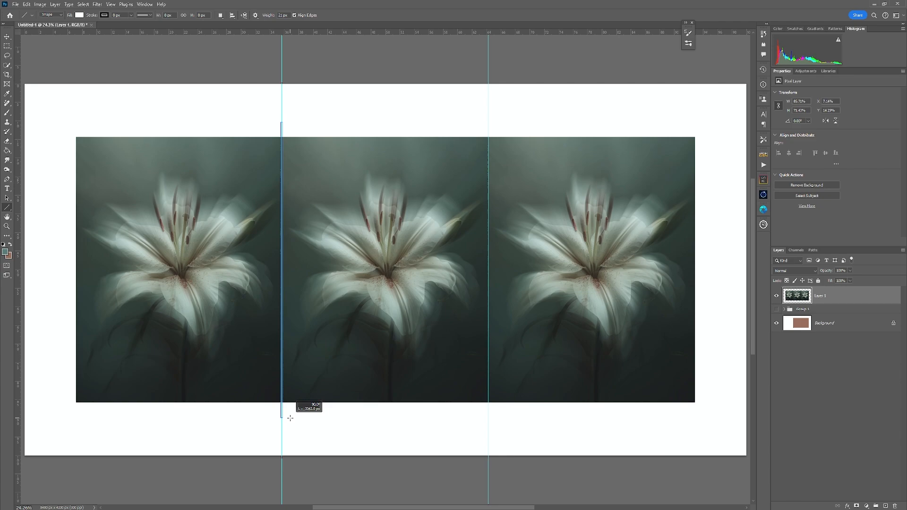
{"action": "left_click_drag", "start_coordinate": [290, 418], "coordinate": [290, 418]}
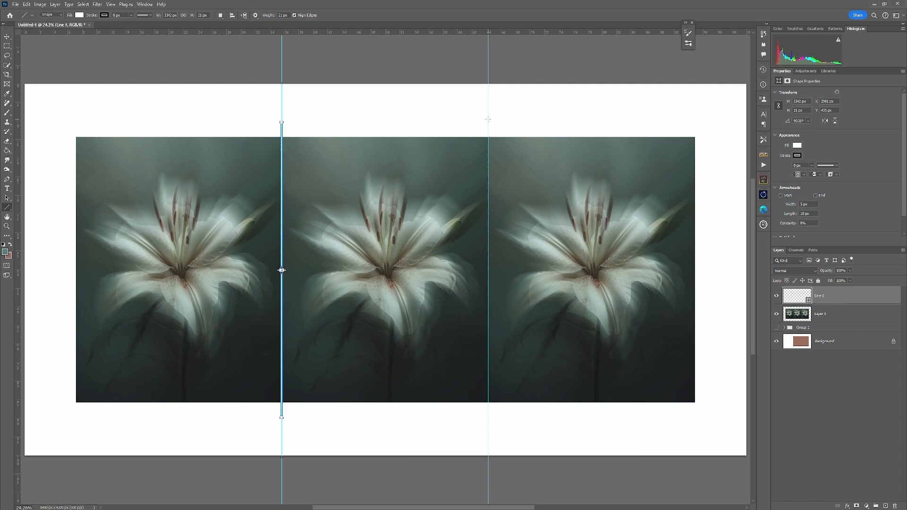
{"action": "left_click_drag", "start_coordinate": [488, 119], "coordinate": [488, 434]}
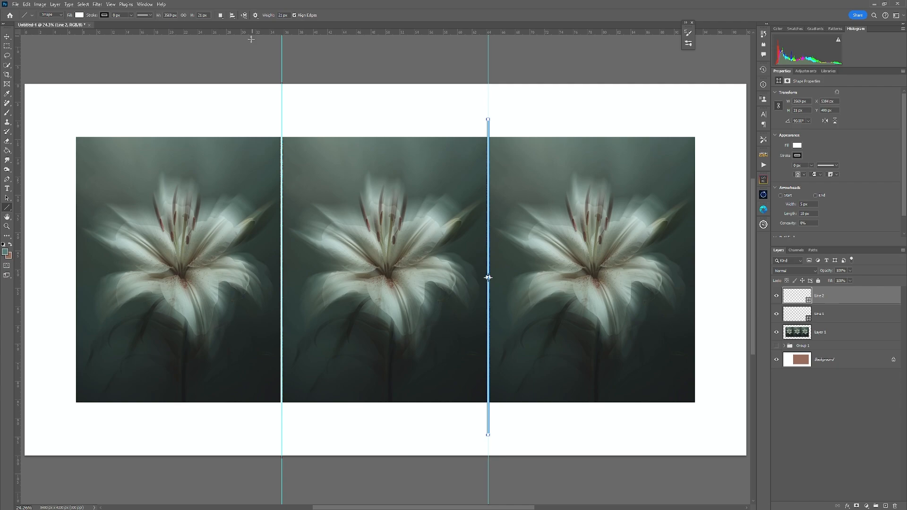
- Remove both vertical guides from the canvas and preview the divided triptych in full-screen mode
{"action": "left_click", "coordinate": [7, 37]}
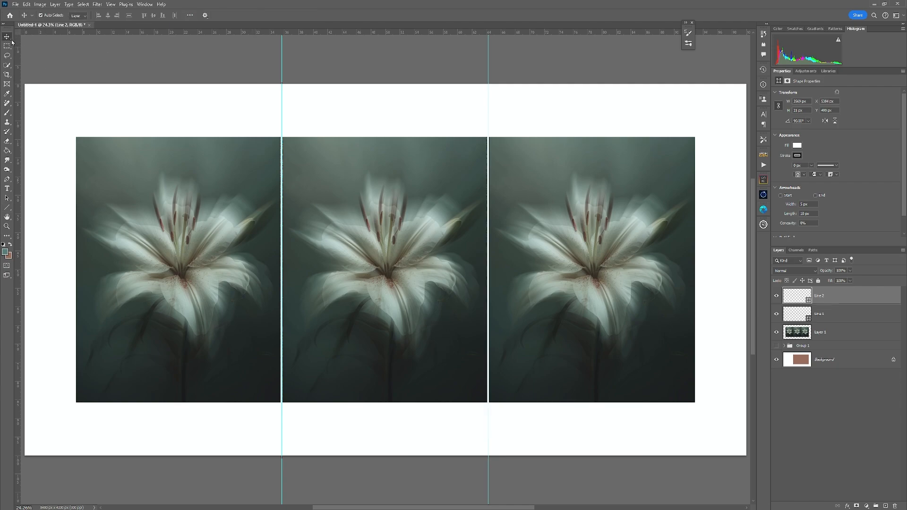
{"action": "left_click", "coordinate": [496, 168]}
{"action": "left_click_drag", "start_coordinate": [282, 51], "coordinate": [11, 29]}
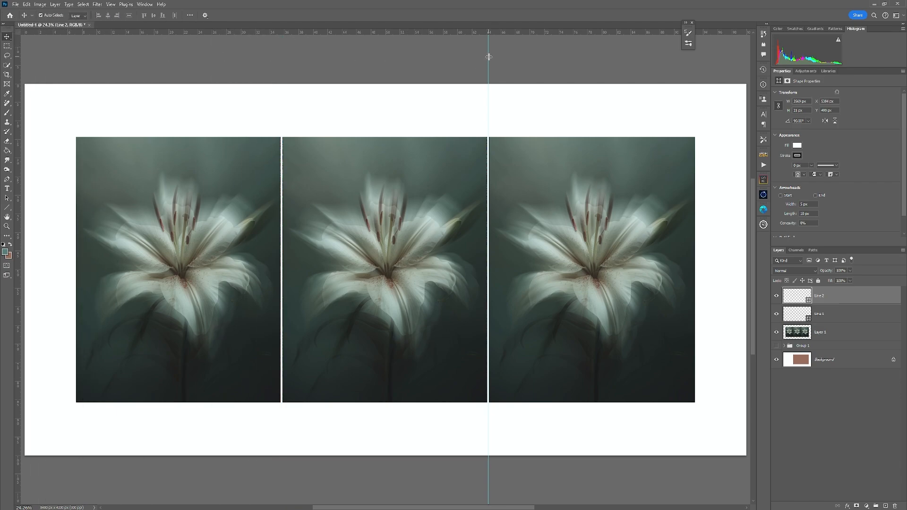
{"action": "left_click_drag", "start_coordinate": [489, 56], "coordinate": [89, 9]}
{"action": "key", "text": "f"}
{"action": "key", "text": "f"}
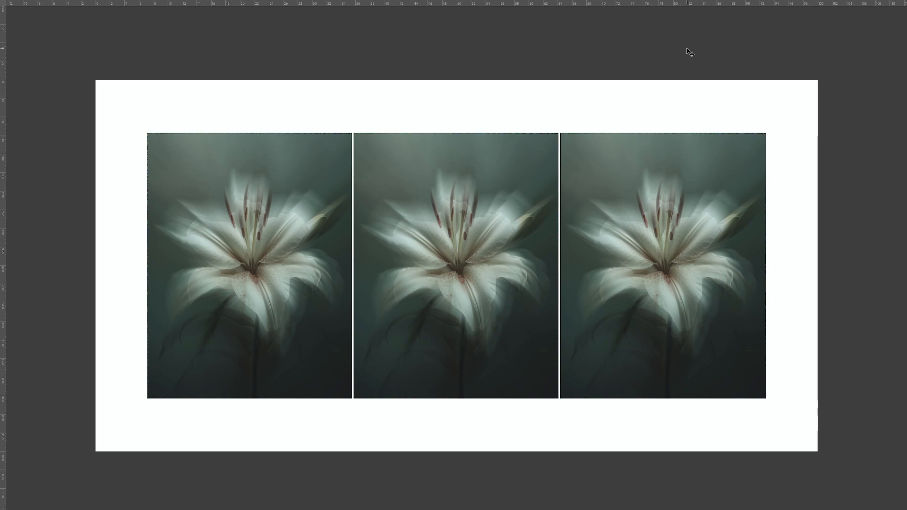
{"action": "key", "text": "f"}
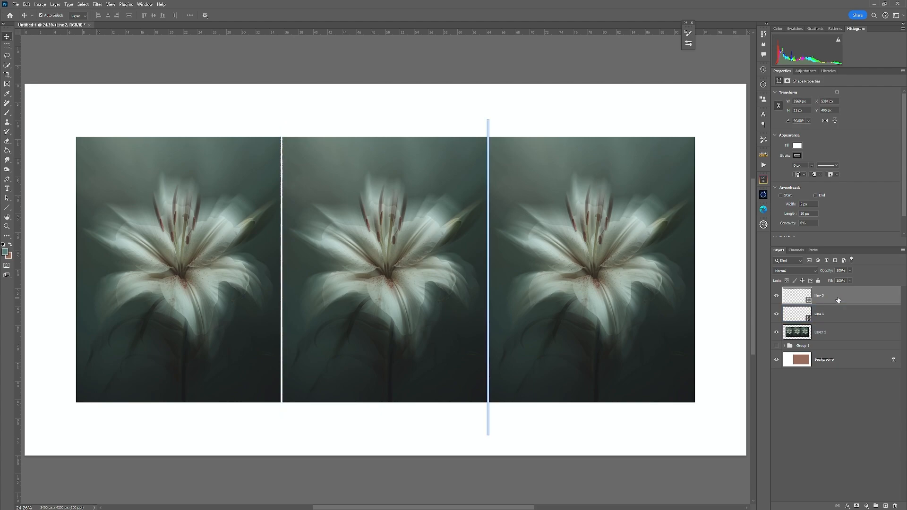
- Select the Line 1 and Line 2 shape layers together and rasterize them
{"action": "left_click", "coordinate": [415, 274]}
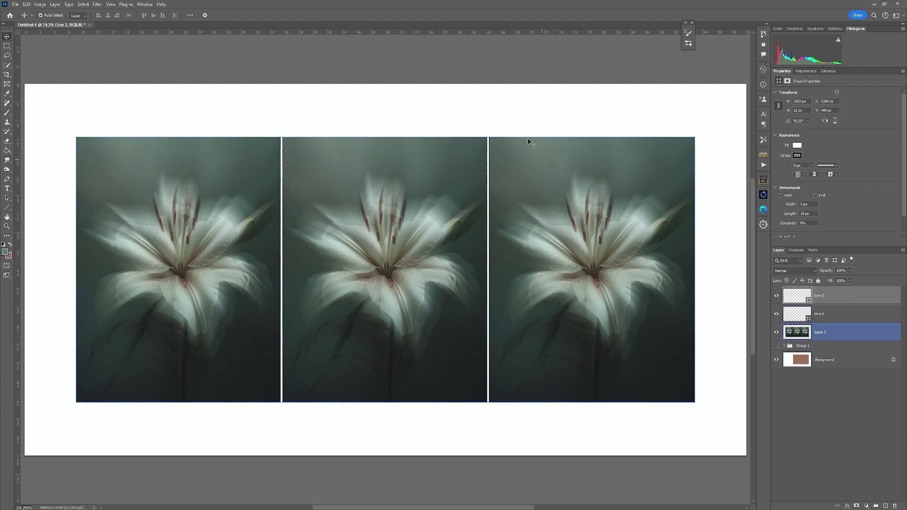
{"action": "left_click", "coordinate": [850, 310]}
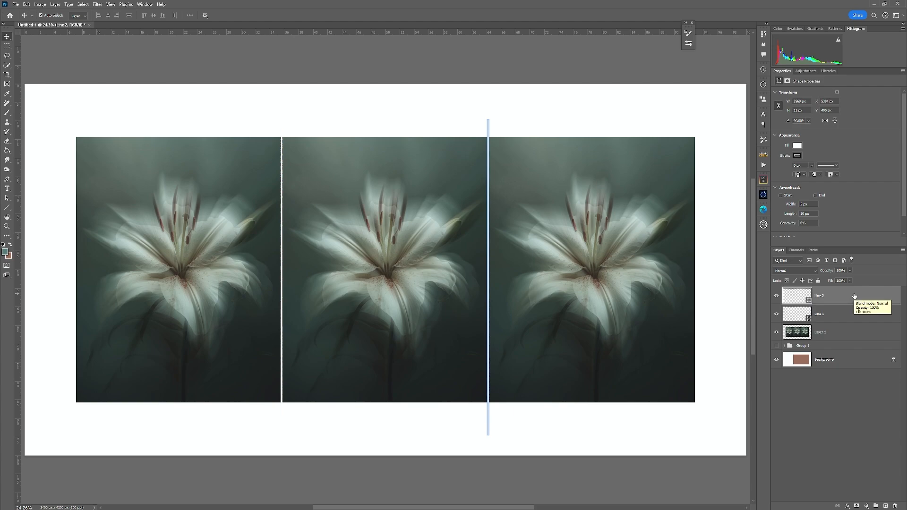
{"action": "left_click", "coordinate": [853, 315], "text": "shift"}
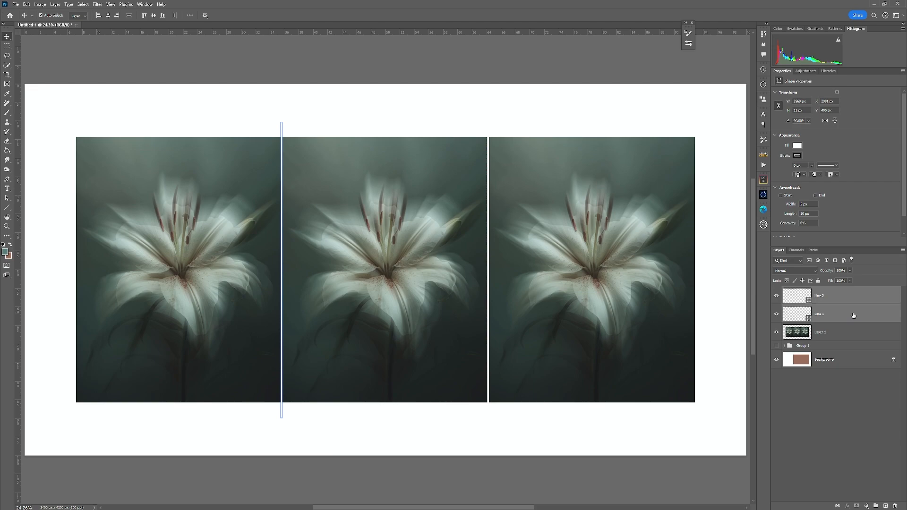
{"action": "right_click", "coordinate": [853, 315]}
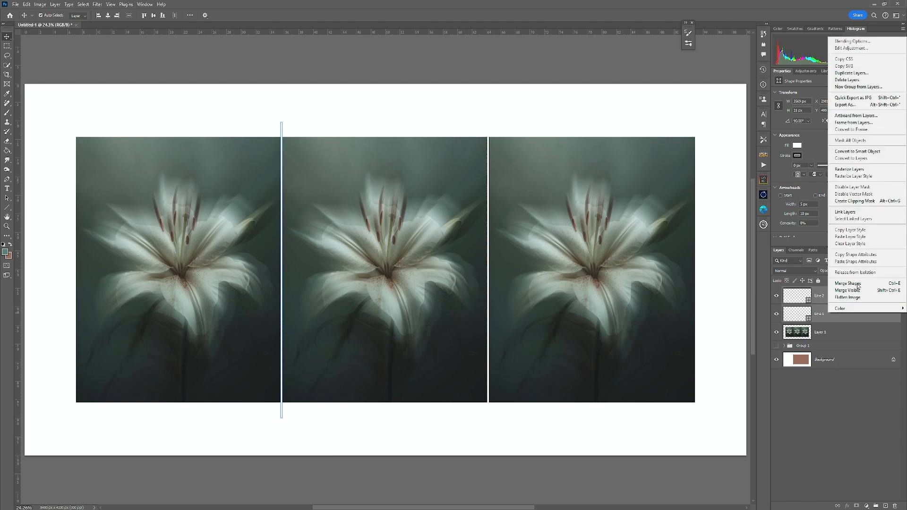
{"action": "left_click", "coordinate": [870, 170]}
- Merge both rasterized line layers with the triptych image layer and toggle the merged layer's visibility to check it
{"action": "left_click", "coordinate": [499, 144]}
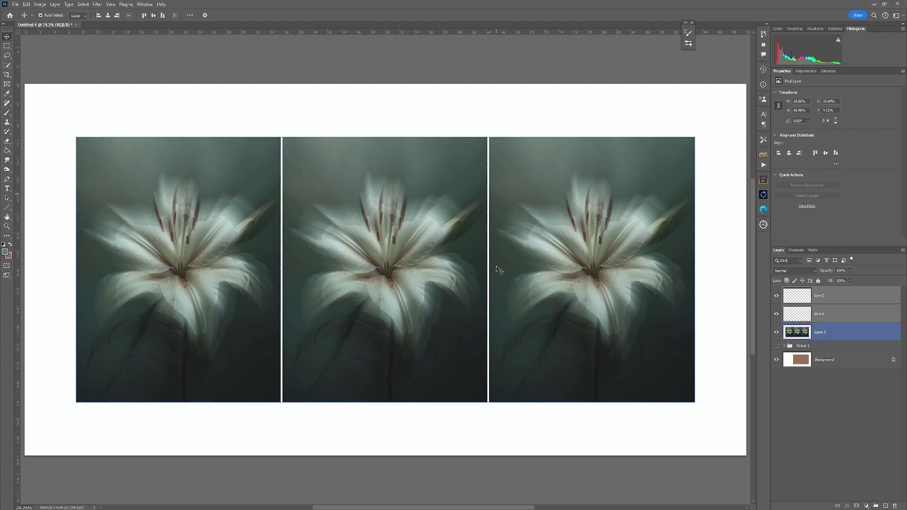
{"action": "left_click", "coordinate": [490, 421]}
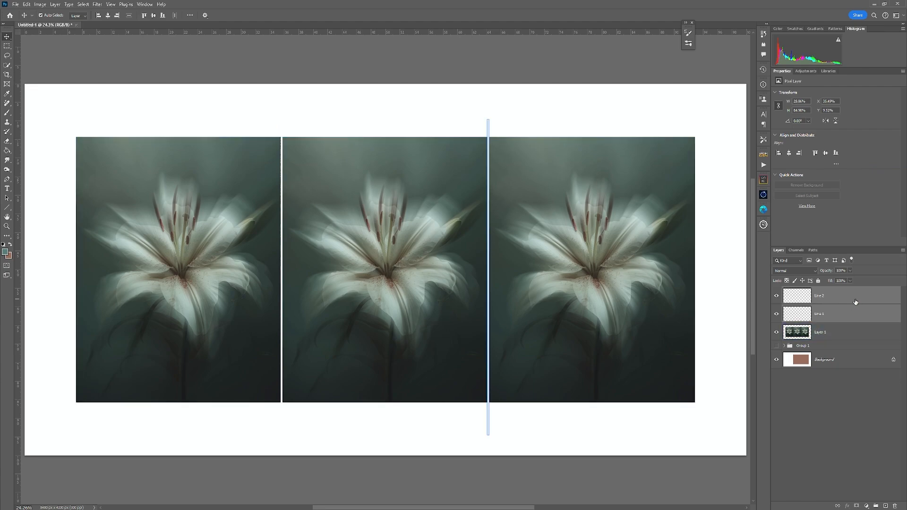
{"action": "key", "text": "ctrl"}
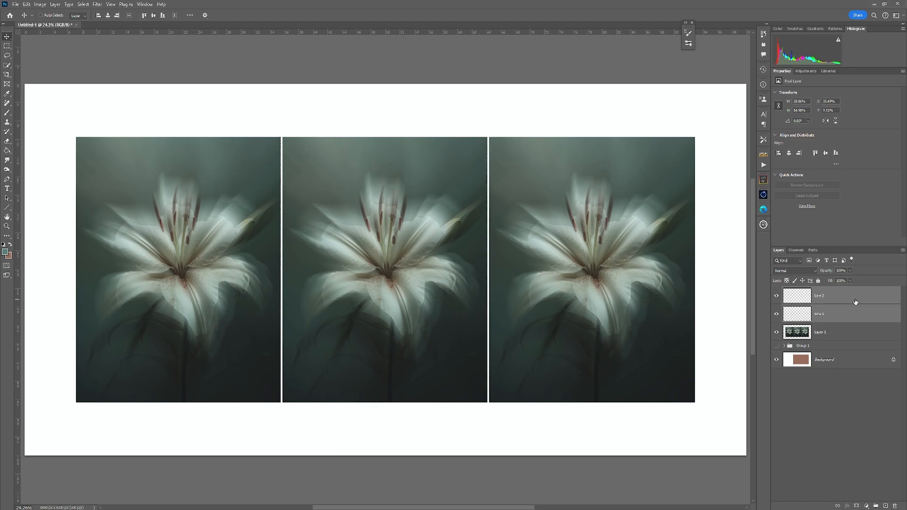
{"action": "key", "text": "Delete"}
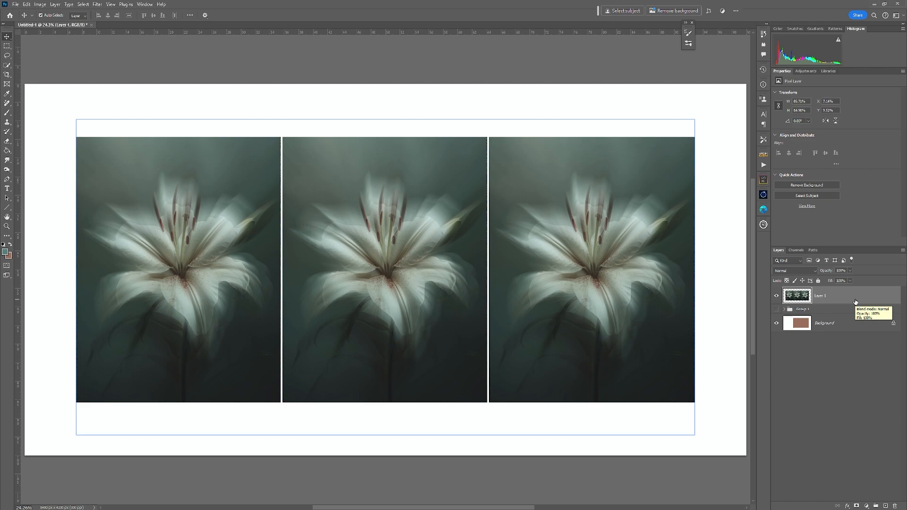
{"action": "left_click", "coordinate": [776, 296]}
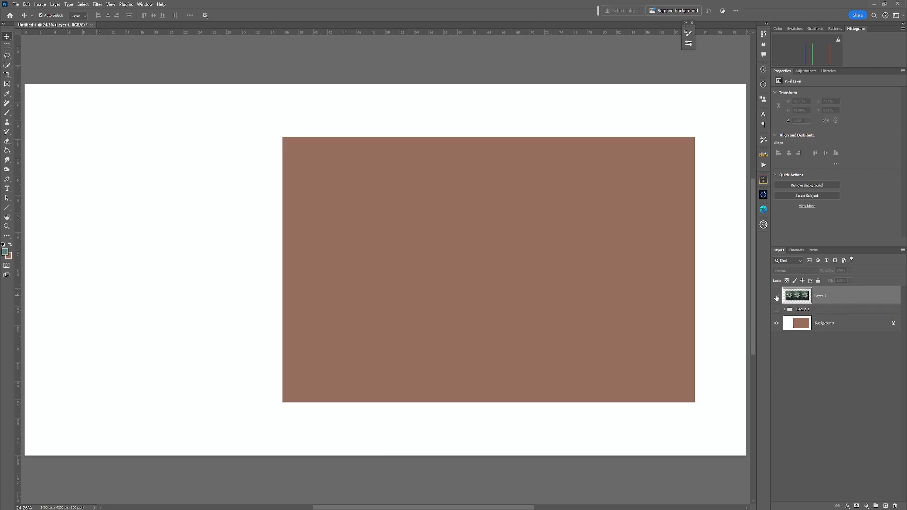
{"action": "left_click", "coordinate": [776, 296]}
{"action": "left_click", "coordinate": [776, 297]}
{"action": "left_click", "coordinate": [776, 297]}
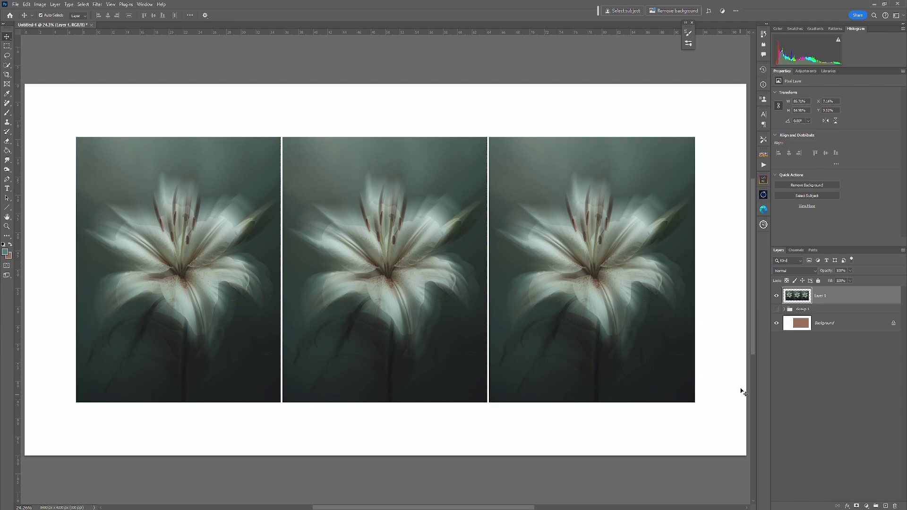
- Add a new empty layer above the triptych and make a rectangular marquee selection around the middle panel
{"action": "left_click", "coordinate": [886, 506]}
{"action": "left_click", "coordinate": [6, 46]}
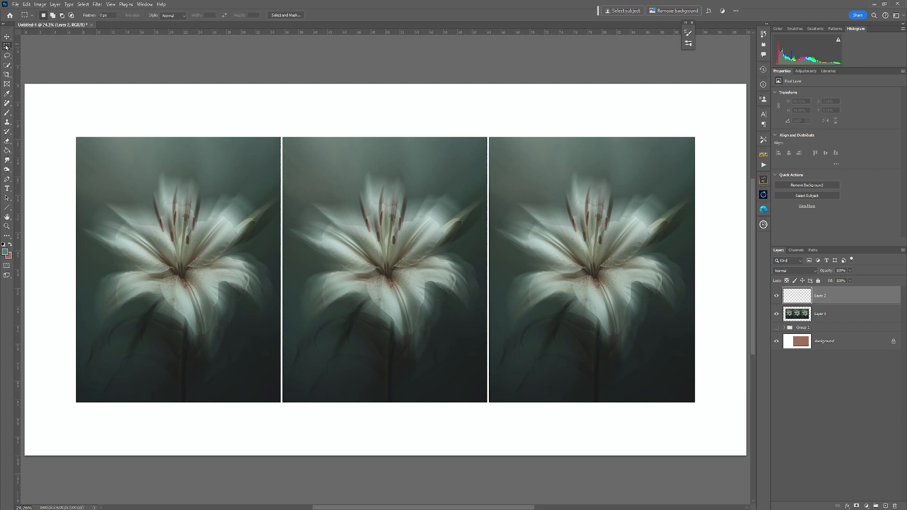
{"action": "right_click", "coordinate": [7, 45]}
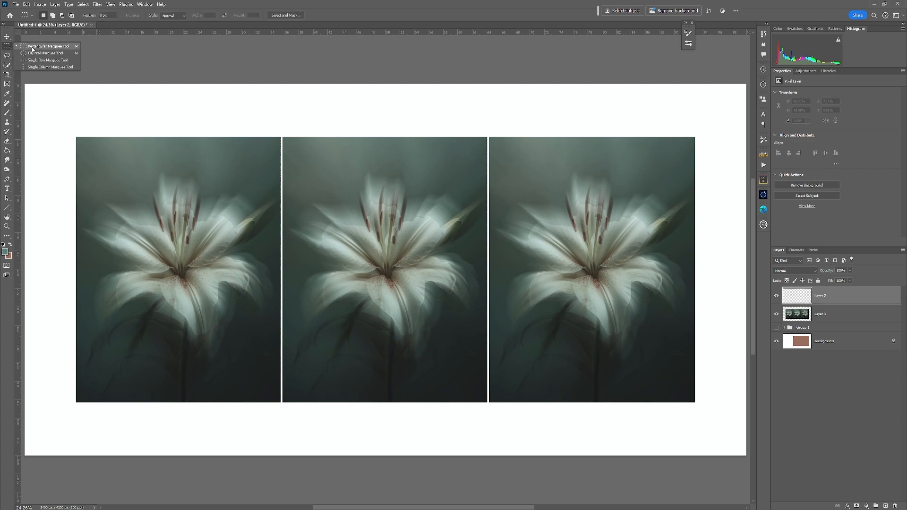
{"action": "left_click", "coordinate": [32, 48]}
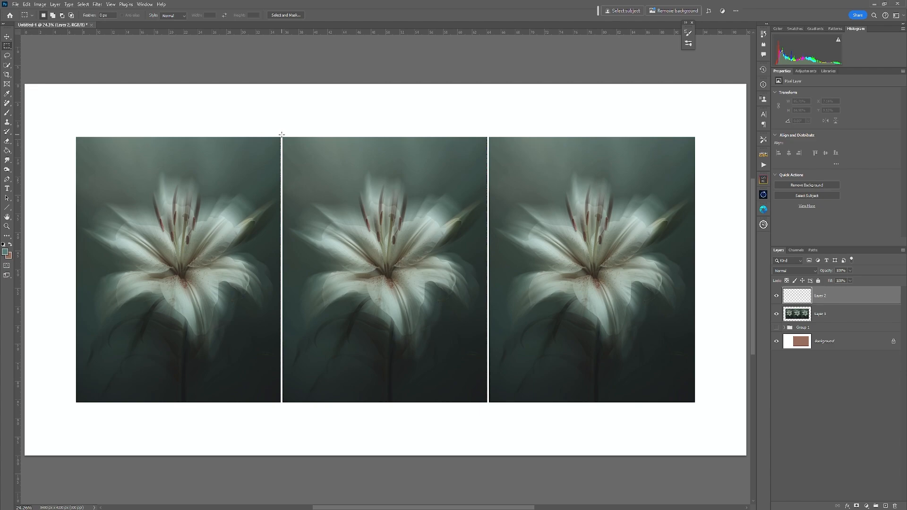
{"action": "left_click_drag", "start_coordinate": [281, 134], "coordinate": [489, 410]}
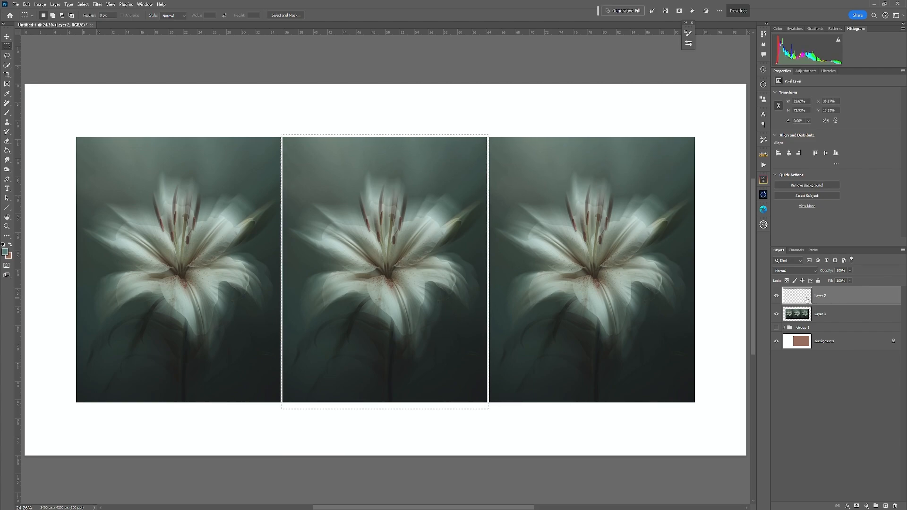
- Add a Hue/Saturation adjustment to the selected middle panel with Colorize on and the hue shifted to a blue of about 229
{"action": "left_click", "coordinate": [807, 72]}
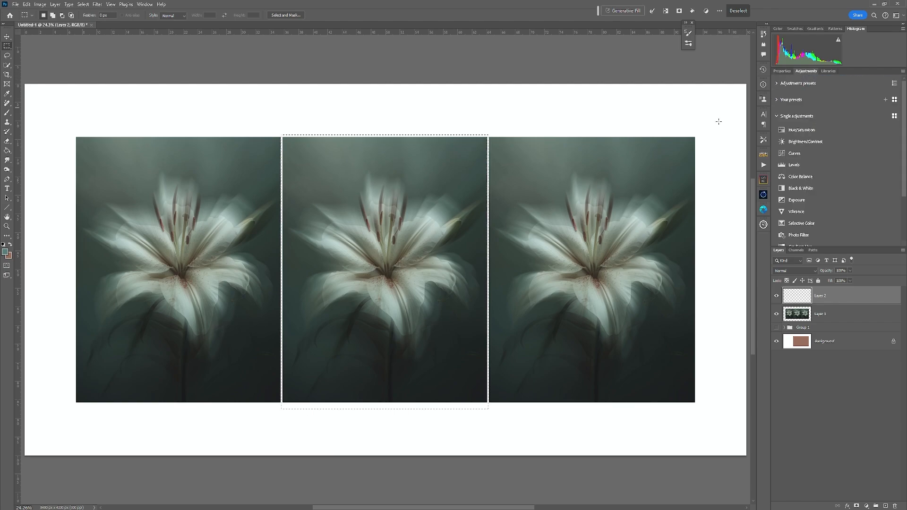
{"action": "left_click", "coordinate": [791, 132]}
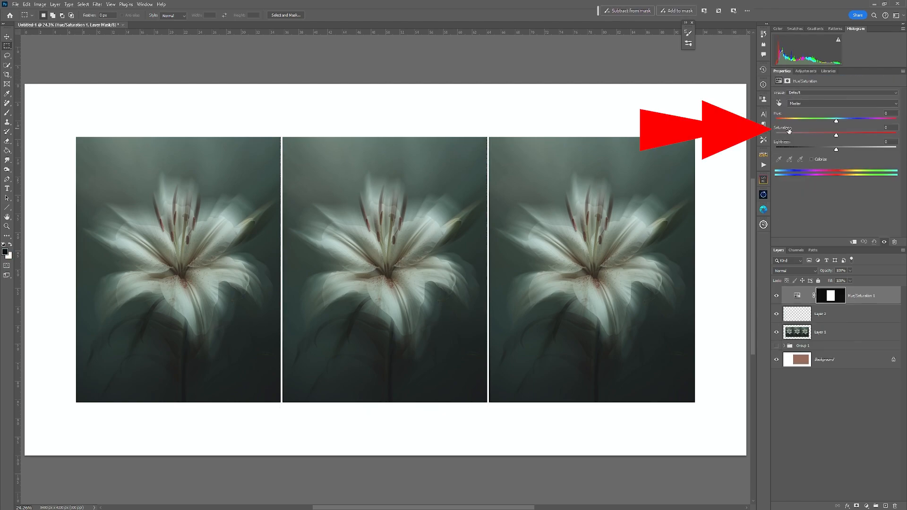
{"action": "left_click", "coordinate": [811, 160]}
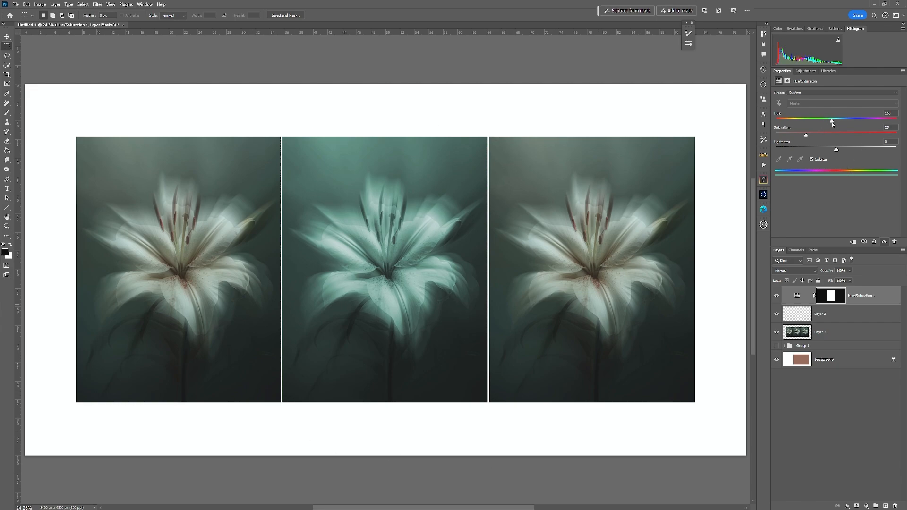
{"action": "left_click_drag", "start_coordinate": [831, 121], "coordinate": [852, 121]}
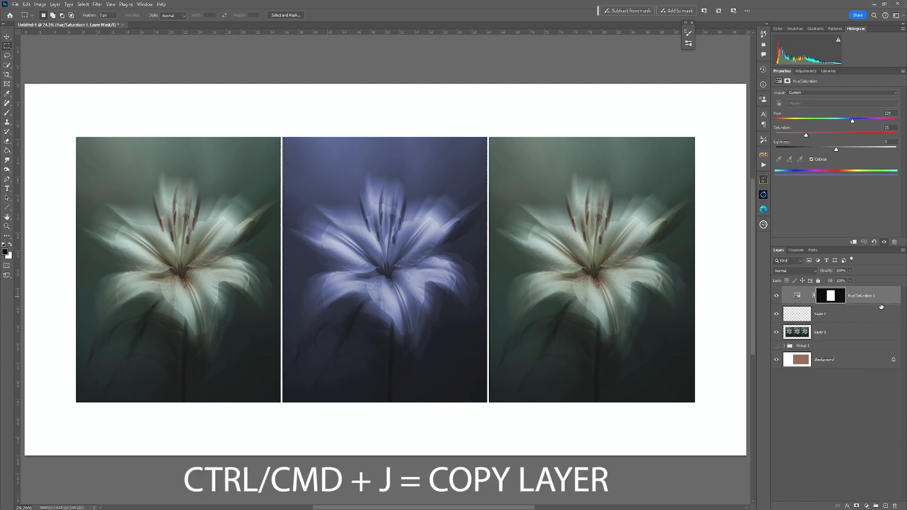
- Duplicate the Hue/Saturation adjustment layer and set the copy to a red tint with hue 0 and saturation 48
{"action": "key", "text": "ctrl+j"}
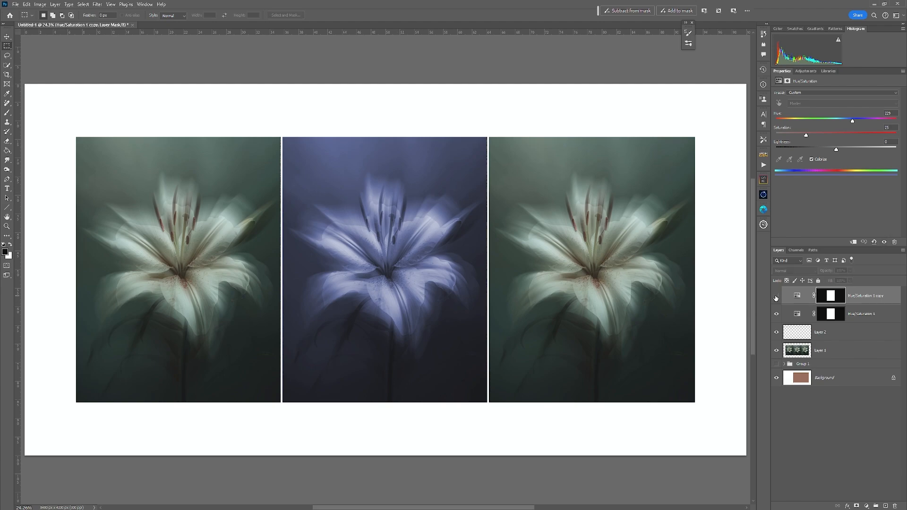
{"action": "left_click", "coordinate": [776, 297]}
{"action": "left_click", "coordinate": [776, 296]}
{"action": "left_click", "coordinate": [798, 296]}
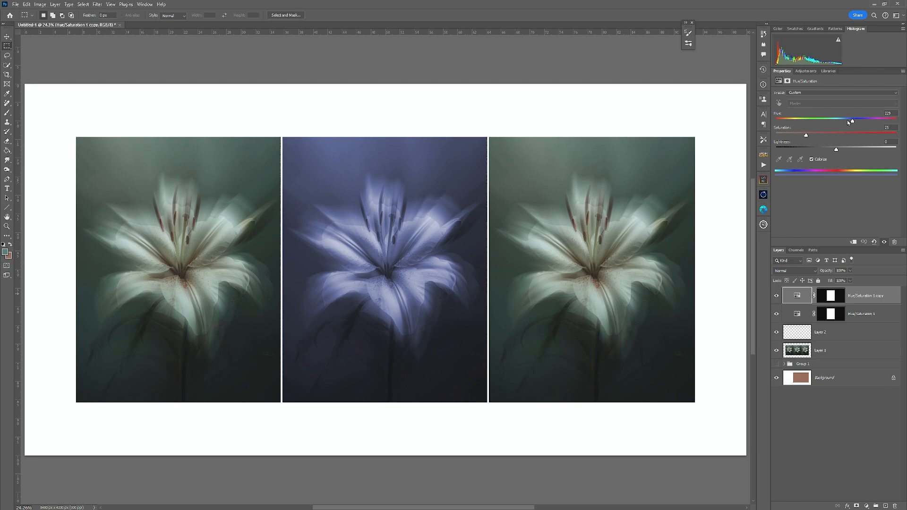
{"action": "left_click_drag", "start_coordinate": [852, 122], "coordinate": [835, 136]}
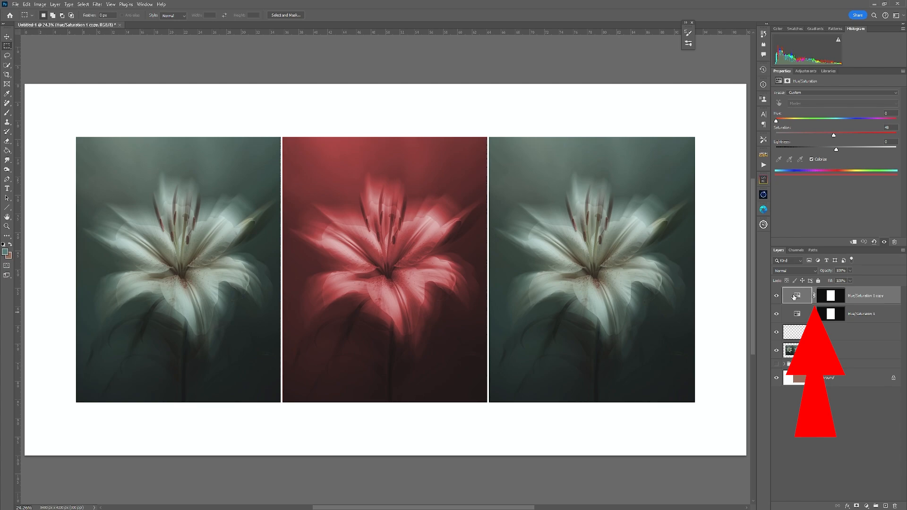
- Move the duplicate adjustment's layer mask from the middle panel onto the third panel and check the resulting tint
{"action": "left_click", "coordinate": [832, 298]}
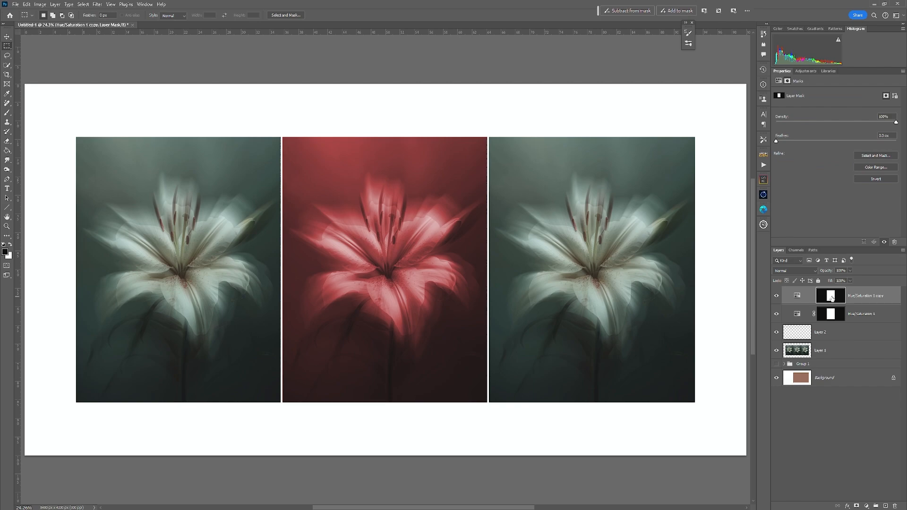
{"action": "left_click", "coordinate": [7, 37]}
{"action": "left_click_drag", "start_coordinate": [345, 223], "coordinate": [549, 229]}
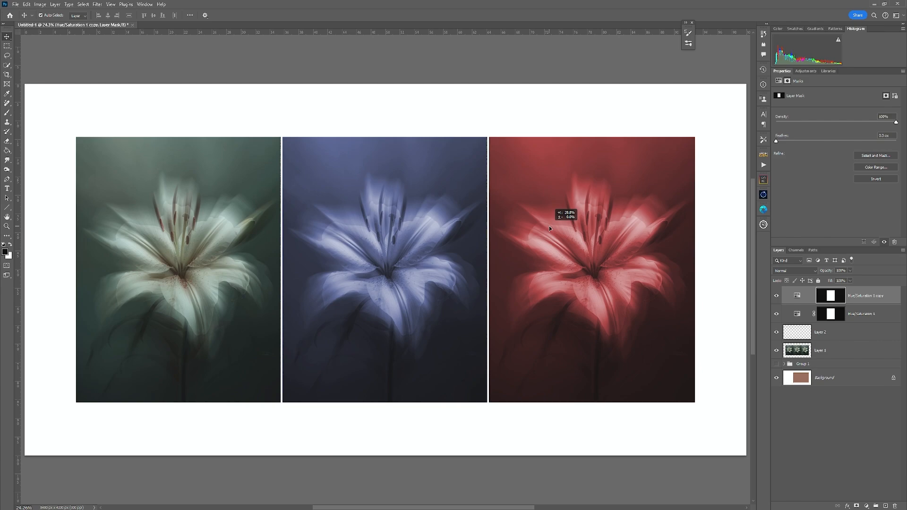
{"action": "left_click_drag", "start_coordinate": [549, 226], "coordinate": [549, 225]}
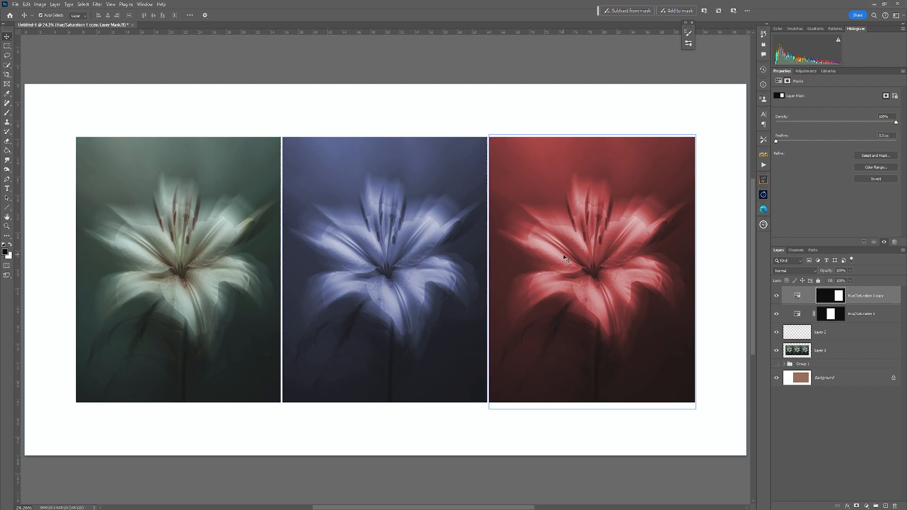
{"action": "left_click", "coordinate": [797, 296]}
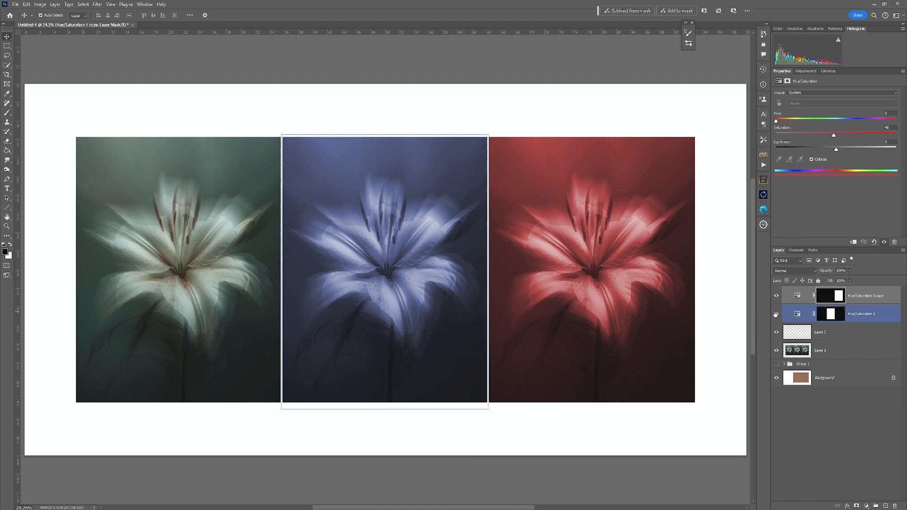
{"action": "mouse_move", "coordinate": [776, 296]}
{"action": "left_mouse_down"}
{"action": "mouse_move", "coordinate": [773, 312]}
{"action": "mouse_move", "coordinate": [776, 296]}
{"action": "left_mouse_up"}
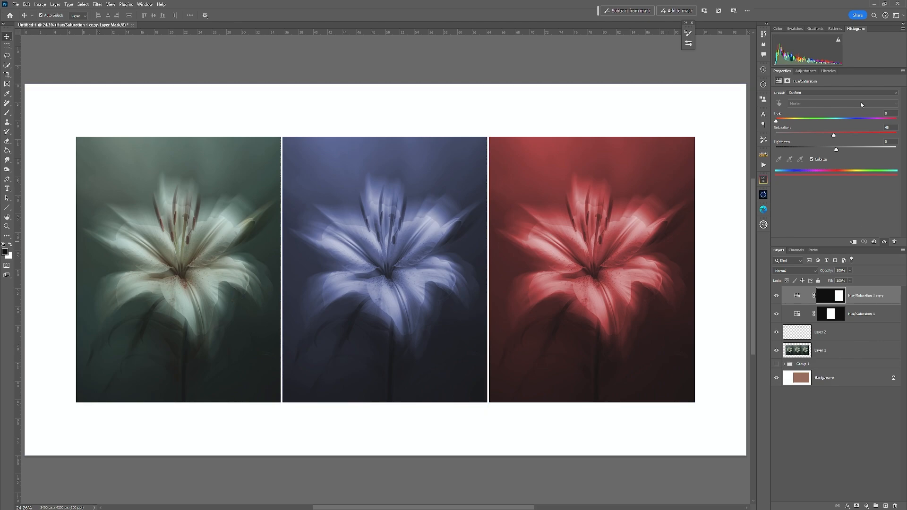
{"action": "left_click", "coordinate": [795, 314]}
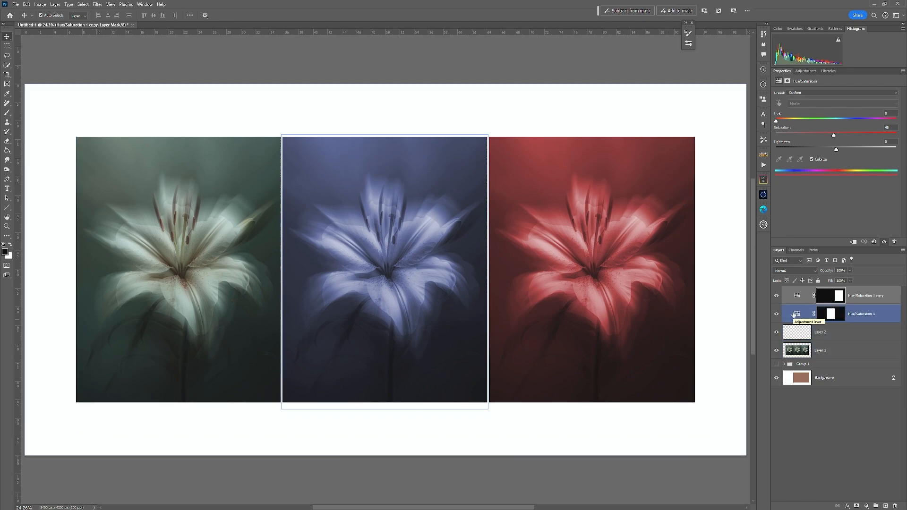
{"action": "left_click", "coordinate": [797, 296]}
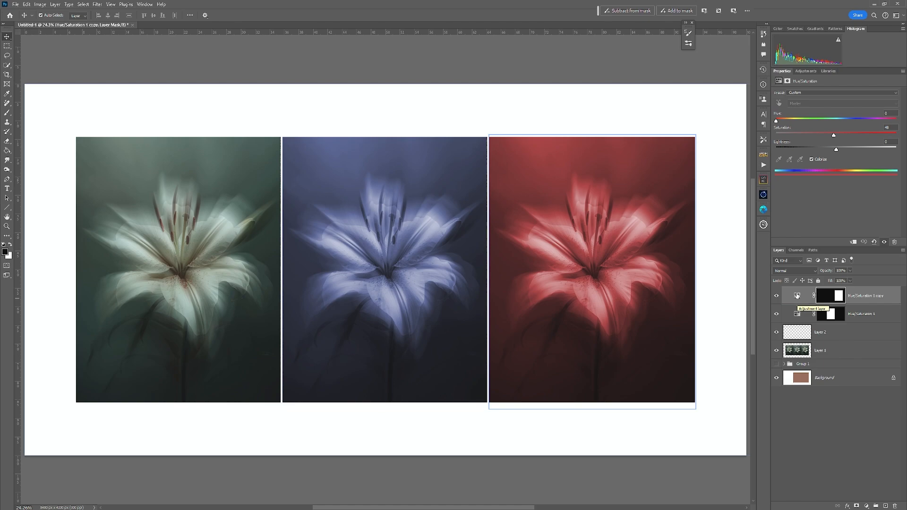
{"action": "left_click", "coordinate": [797, 296]}
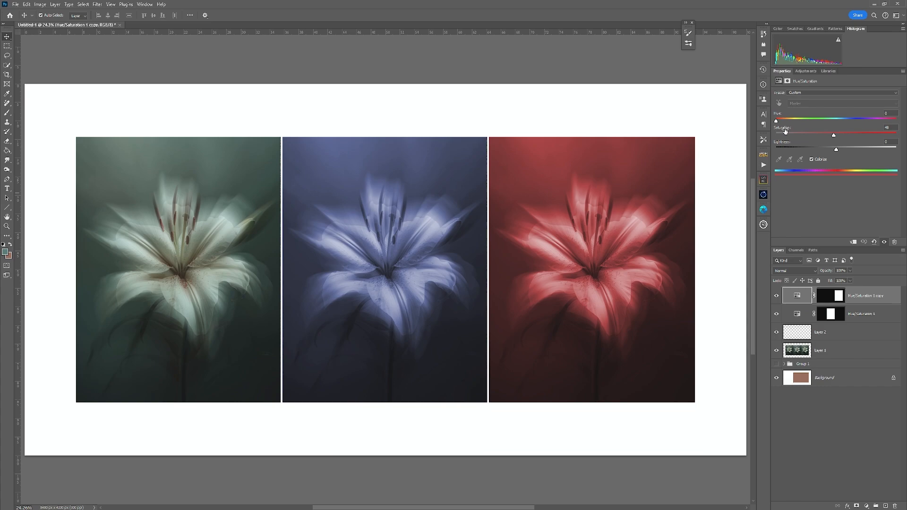
{"action": "mouse_move", "coordinate": [778, 123]}
{"action": "left_mouse_down"}
{"action": "mouse_move", "coordinate": [896, 130]}
{"action": "mouse_move", "coordinate": [776, 124]}
{"action": "left_mouse_up"}
- Place the gold, teal and black abstract paint texture above the tint adjustments, stretch it across the full canvas width and rasterize it
{"action": "mouse_move", "coordinate": [455, 189]}
{"action": "left_mouse_down"}
{"action": "mouse_move", "coordinate": [402, 248]}
{"action": "mouse_move", "coordinate": [496, 291]}
{"action": "left_mouse_up"}
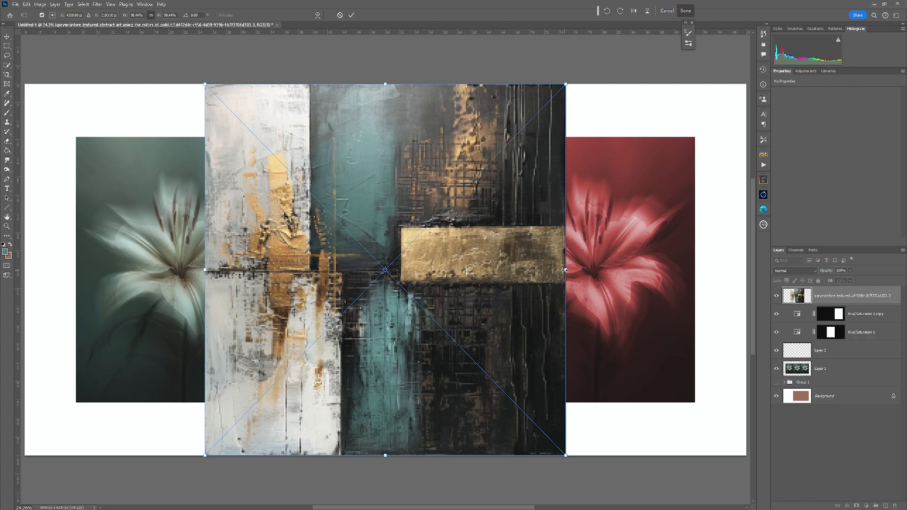
{"action": "mouse_move", "coordinate": [565, 270]}
{"action": "left_mouse_down"}
{"action": "mouse_move", "coordinate": [704, 270]}
{"action": "mouse_move", "coordinate": [676, 270]}
{"action": "mouse_move", "coordinate": [752, 282]}
{"action": "left_mouse_up"}
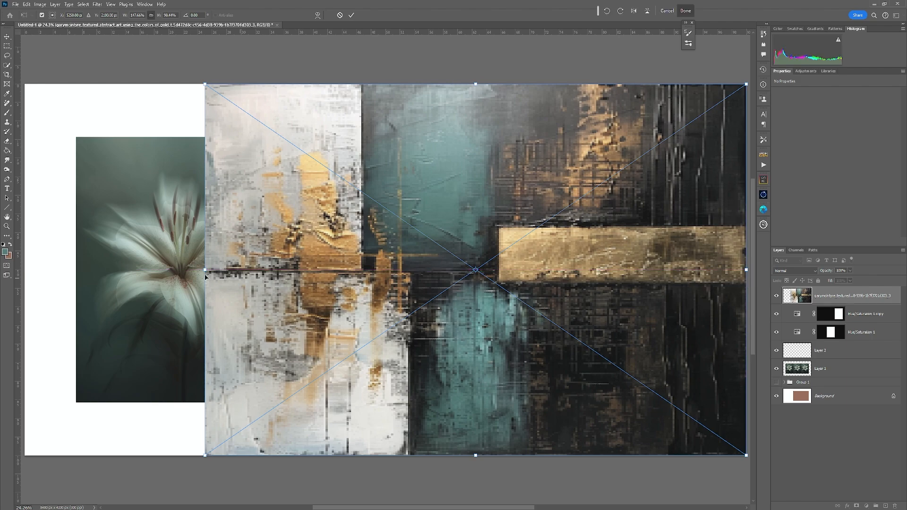
{"action": "left_click_drag", "start_coordinate": [208, 272], "coordinate": [26, 260]}
{"action": "key", "text": "Return"}
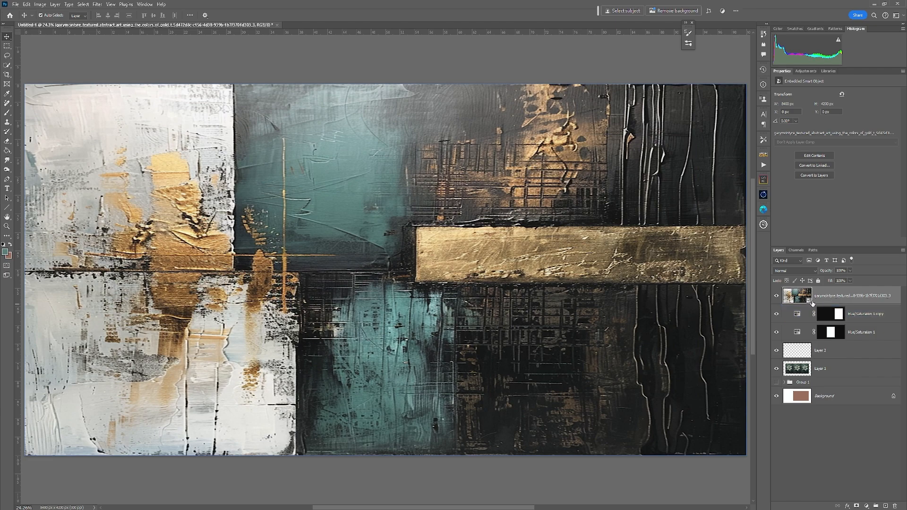
{"action": "right_click", "coordinate": [821, 302]}
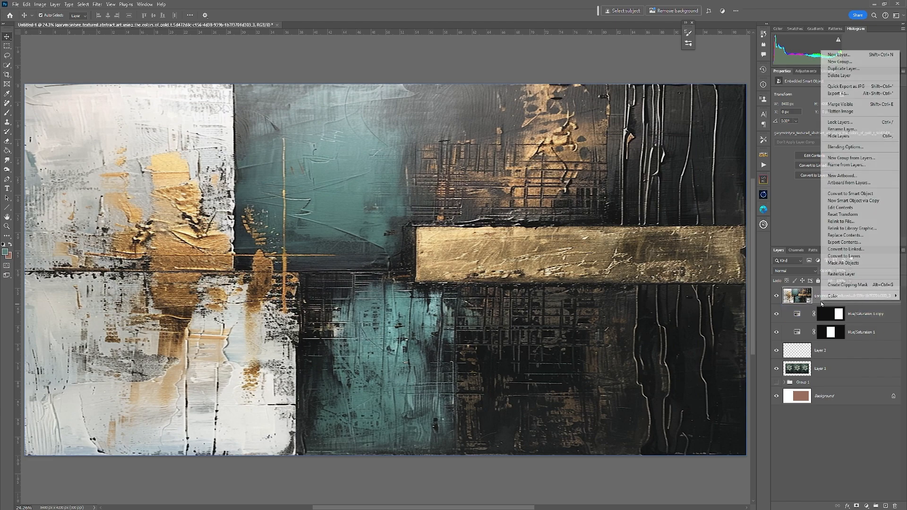
{"action": "left_click", "coordinate": [860, 274]}
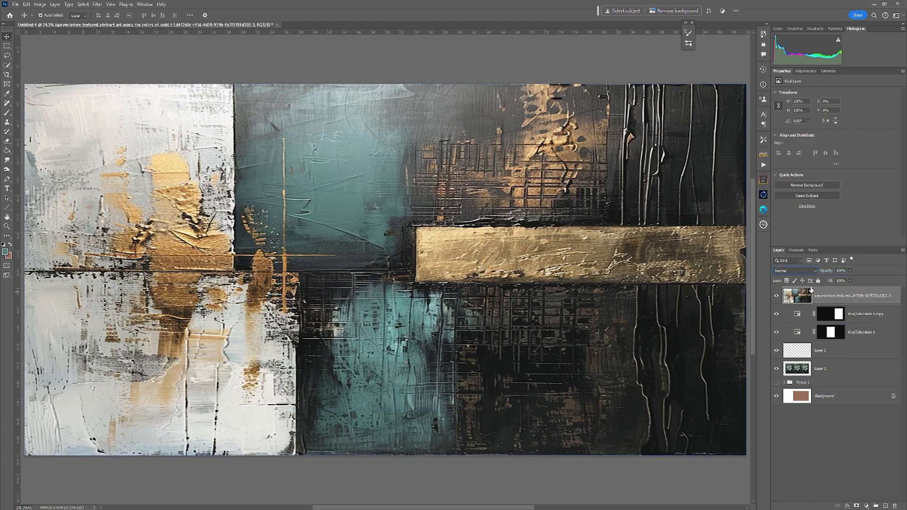
- Set the abstract paint texture layer to Screen blending and lower its opacity for a subtle overlay
{"action": "left_click", "coordinate": [813, 273]}
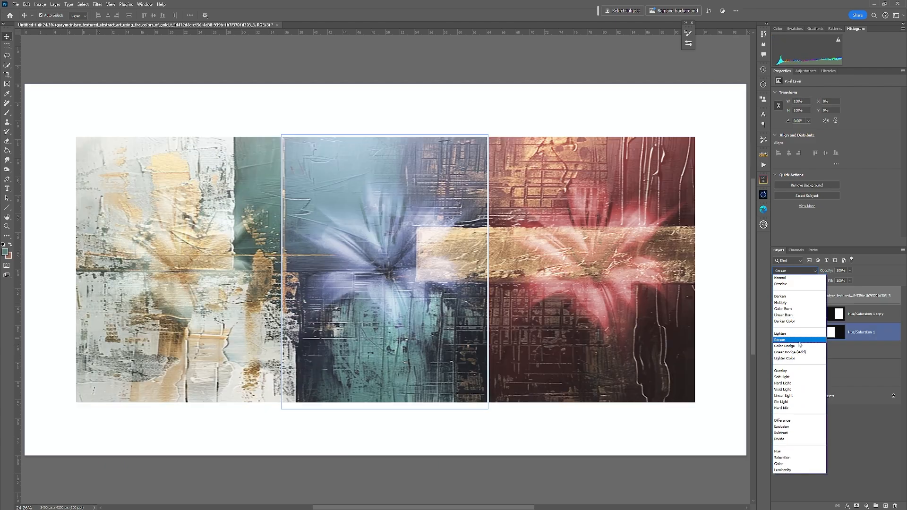
{"action": "left_click", "coordinate": [798, 339]}
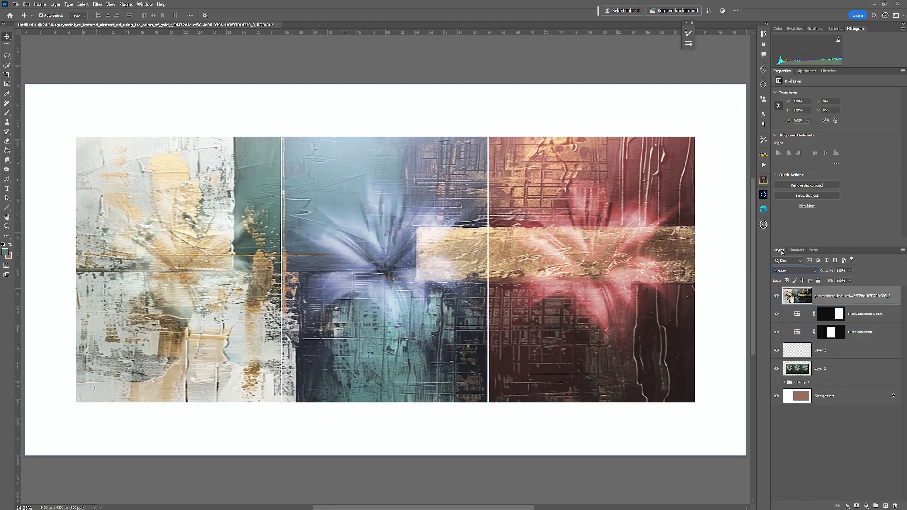
{"action": "left_click", "coordinate": [849, 271]}
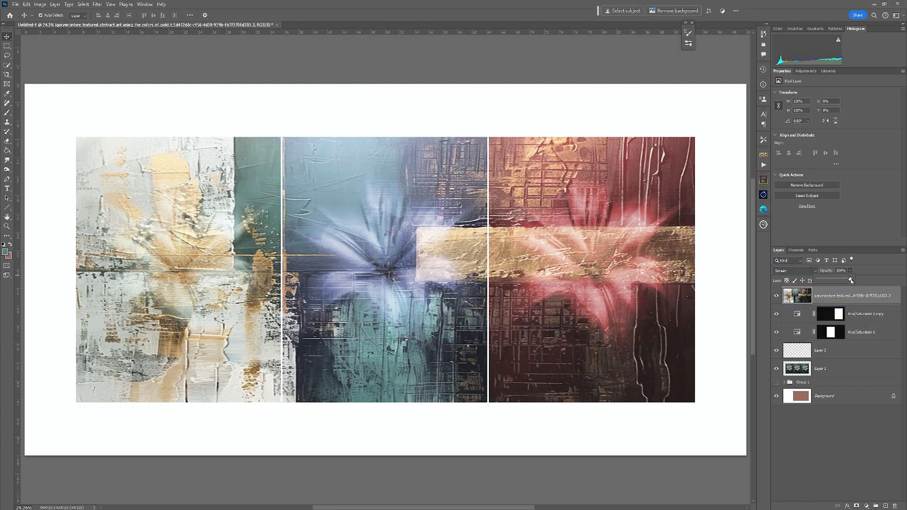
{"action": "left_click_drag", "start_coordinate": [851, 280], "coordinate": [827, 280]}
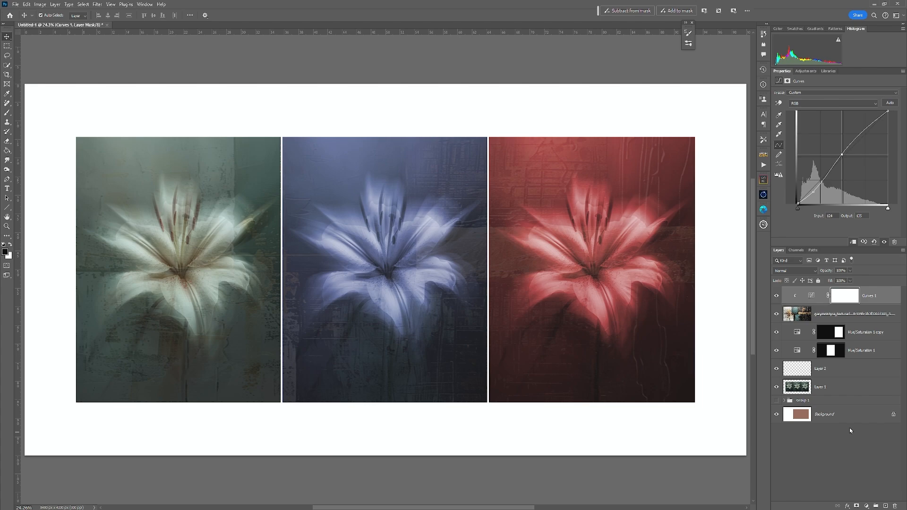
- Compare the panels with the red and blue tints hidden, and slightly lower the opacity of the red Hue/Saturation adjustment
{"action": "left_click", "coordinate": [776, 332]}
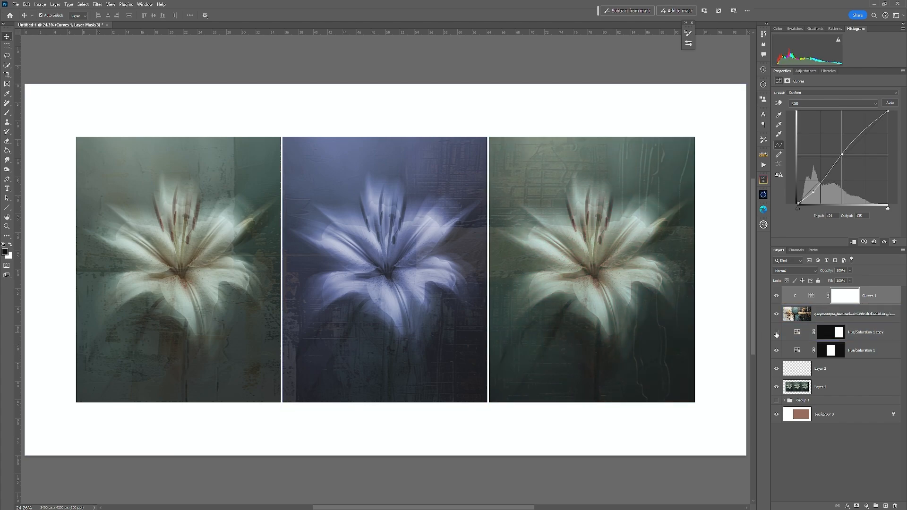
{"action": "left_click", "coordinate": [776, 350]}
{"action": "left_click_drag", "start_coordinate": [776, 351], "coordinate": [776, 332]}
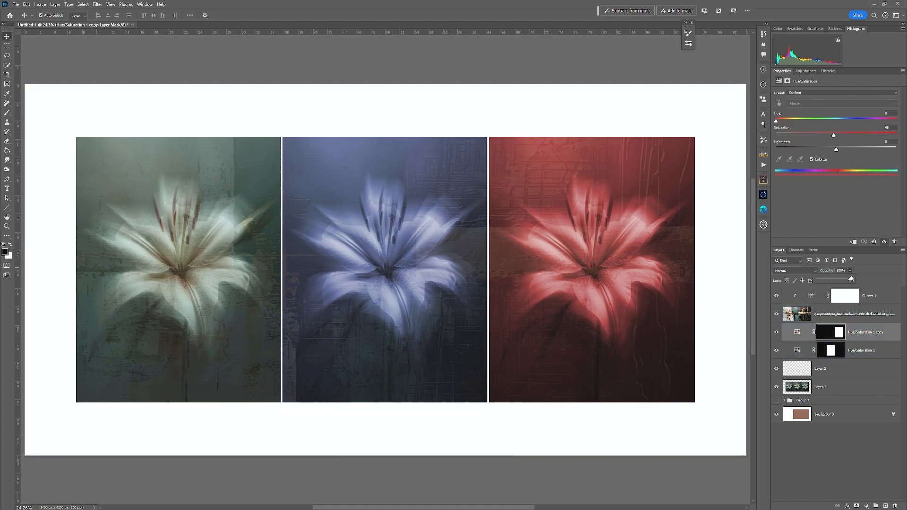
{"action": "left_click", "coordinate": [789, 270]}
{"action": "left_click", "coordinate": [788, 278]}
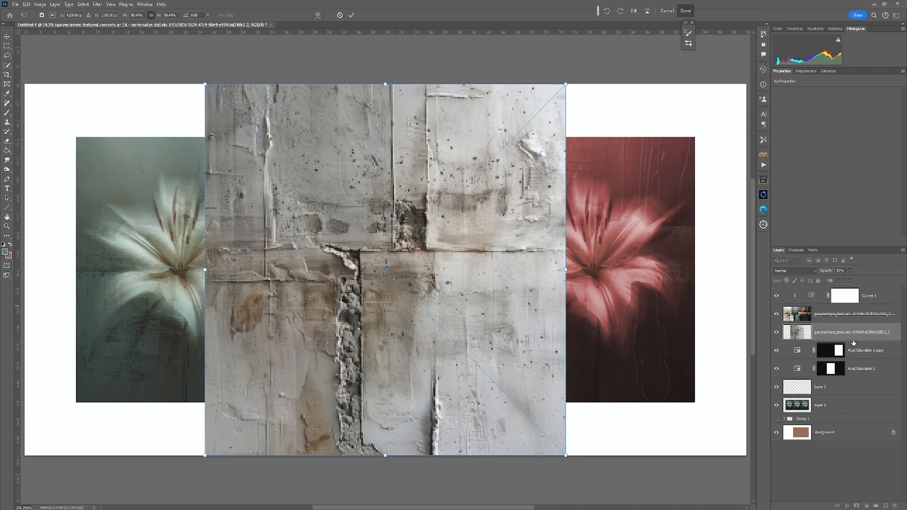
- Place the cracked concrete texture, move its layer to the top of the stack and stretch it to cover the full canvas
{"action": "key", "text": "Return"}
{"action": "left_click_drag", "start_coordinate": [855, 333], "coordinate": [854, 289]}
{"action": "key", "text": "ctrl+t"}
{"action": "left_click_drag", "start_coordinate": [567, 269], "coordinate": [751, 278]}
{"action": "left_click_drag", "start_coordinate": [199, 269], "coordinate": [164, 270]}
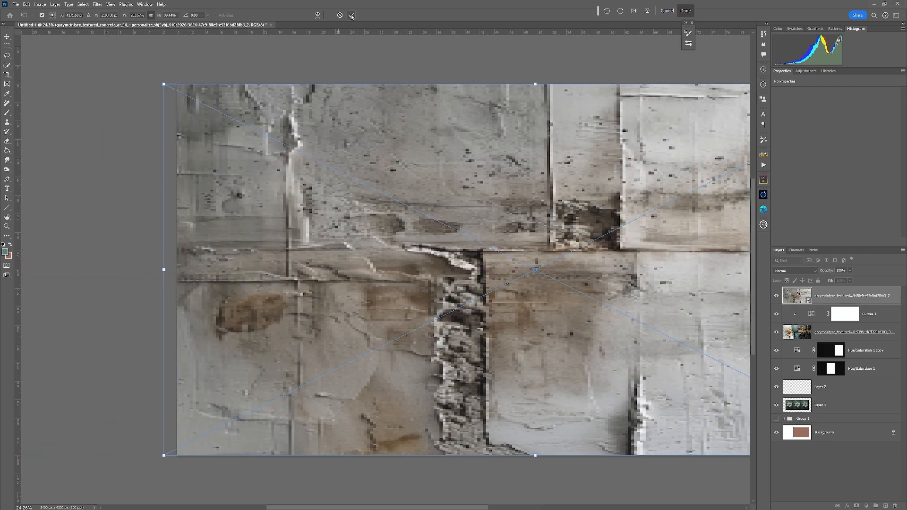
{"action": "key", "text": "Return"}
{"action": "key", "text": "ctrl+0"}
- Rasterize the concrete texture layer and blend it in Overlay mode at a strongly reduced opacity
{"action": "right_click", "coordinate": [832, 296]}
{"action": "left_click", "coordinate": [799, 189]}
{"action": "left_click", "coordinate": [795, 271]}
{"action": "left_click", "coordinate": [781, 371]}
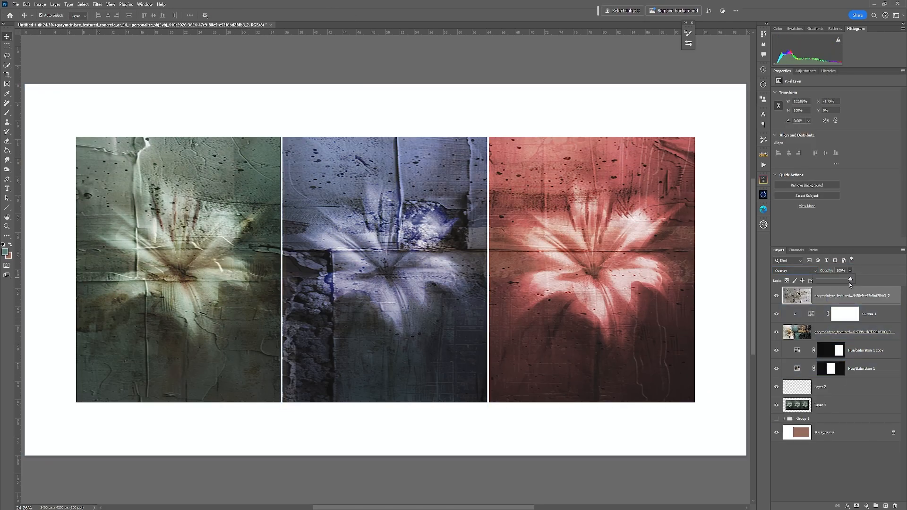
{"action": "left_click_drag", "start_coordinate": [850, 271], "coordinate": [824, 281]}
- Duplicate the flower triptych layer to the top of the stack, set the copy to Soft Light and open its opacity setting
{"action": "left_click", "coordinate": [824, 394]}
{"action": "left_click", "coordinate": [838, 409]}
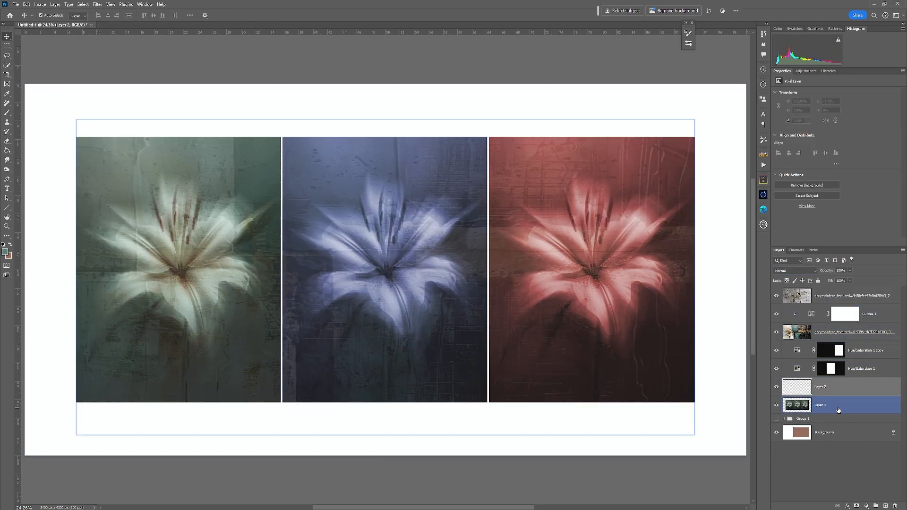
{"action": "key", "text": "ctrl+j"}
{"action": "left_click_drag", "start_coordinate": [839, 407], "coordinate": [826, 279]}
{"action": "left_click", "coordinate": [809, 271]}
{"action": "left_click", "coordinate": [781, 377]}
{"action": "left_click", "coordinate": [850, 270]}
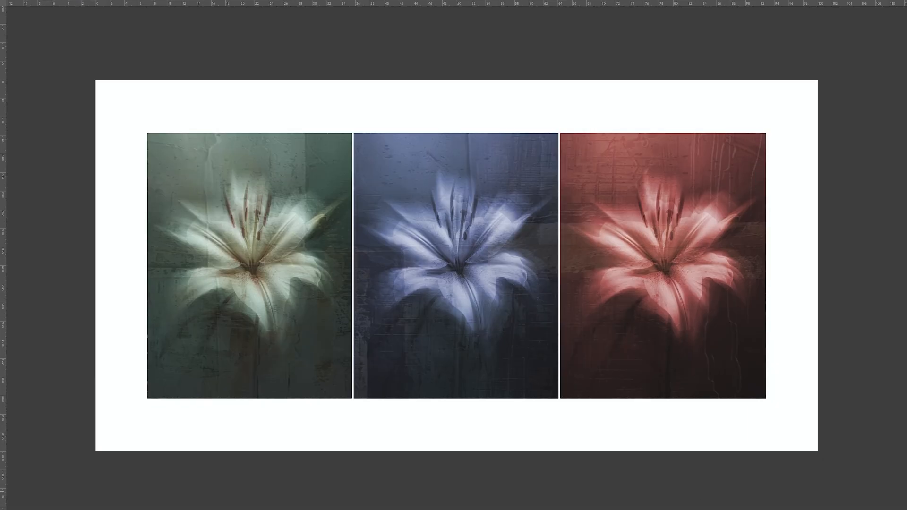